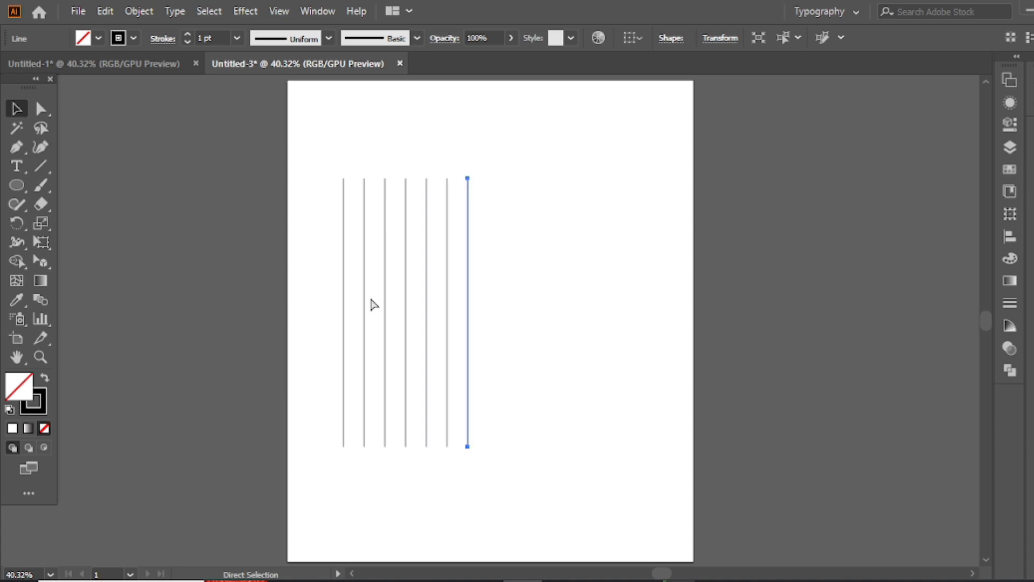
- Group all the vertical lines on the artboard into a single object
{"action": "left_click_drag", "start_coordinate": [555, 205], "coordinate": [319, 334]}
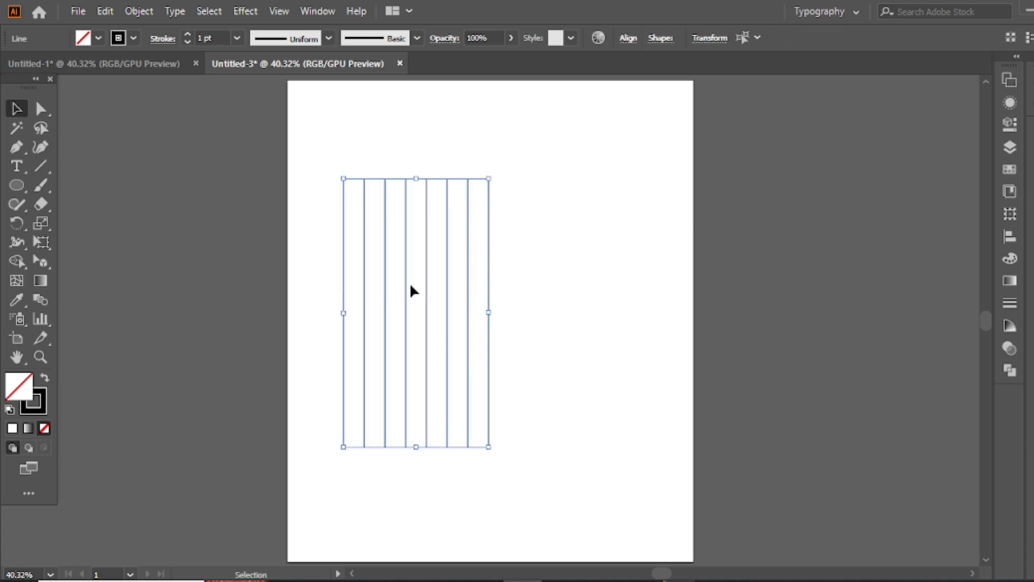
{"action": "right_click", "coordinate": [406, 282]}
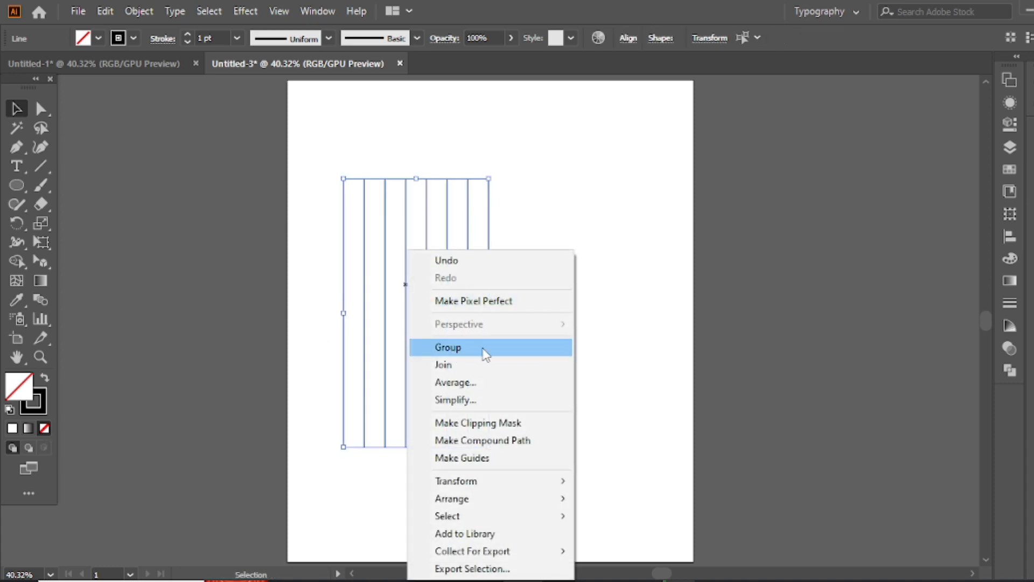
{"action": "left_click", "coordinate": [456, 347]}
- Align the grouped lines to the artboard, centring them both horizontally and vertically
{"action": "left_click", "coordinate": [635, 38]}
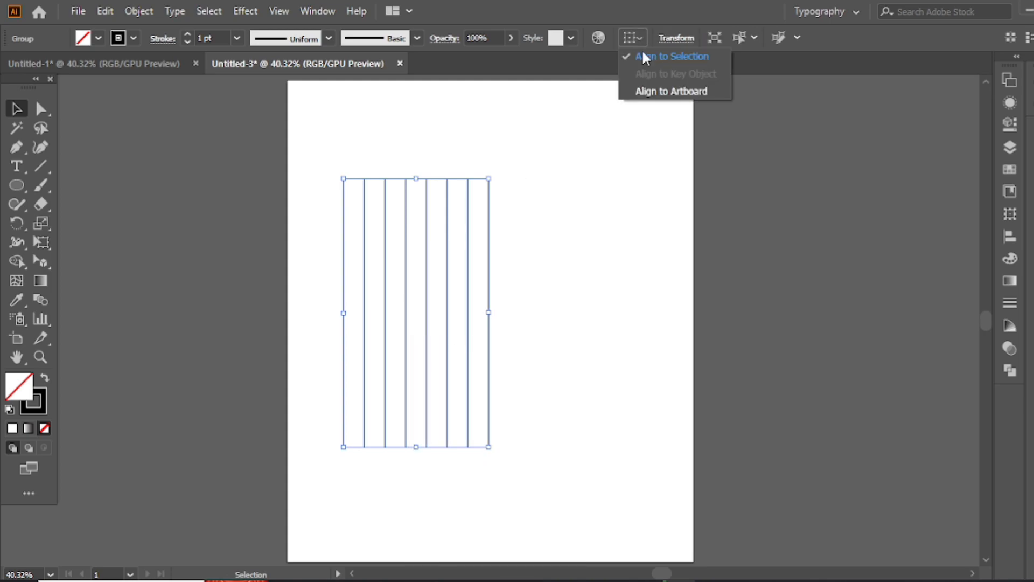
{"action": "left_click", "coordinate": [646, 90]}
{"action": "left_click", "coordinate": [683, 38]}
{"action": "left_click", "coordinate": [749, 38]}
{"action": "left_click", "coordinate": [596, 255]}
{"action": "left_click", "coordinate": [563, 380]}
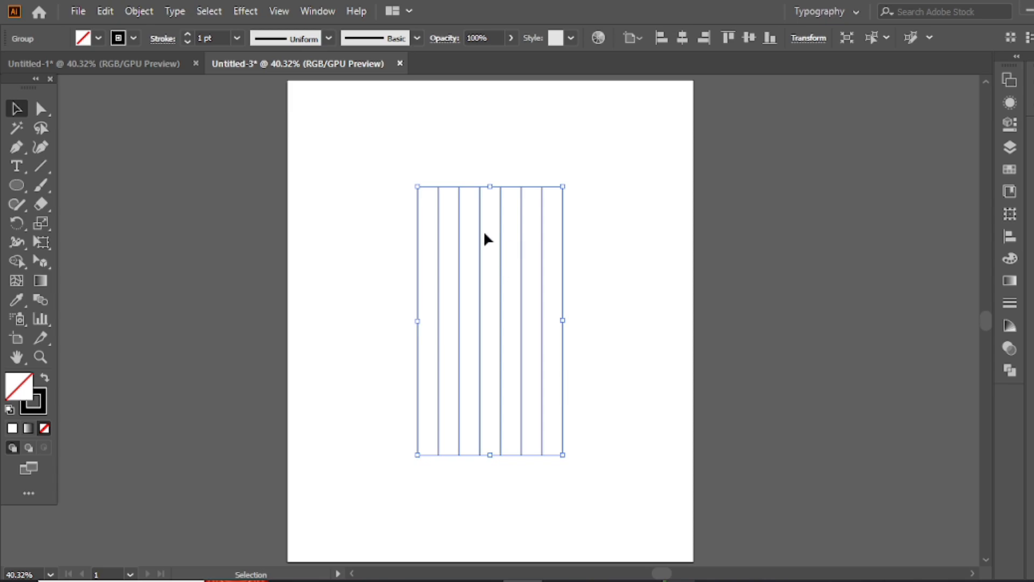
- Copy the line group, paste it in front and rotate the copy 90 degrees to form a crossing grid
{"action": "left_click", "coordinate": [106, 12]}
{"action": "left_click", "coordinate": [130, 87]}
{"action": "left_click", "coordinate": [106, 12]}
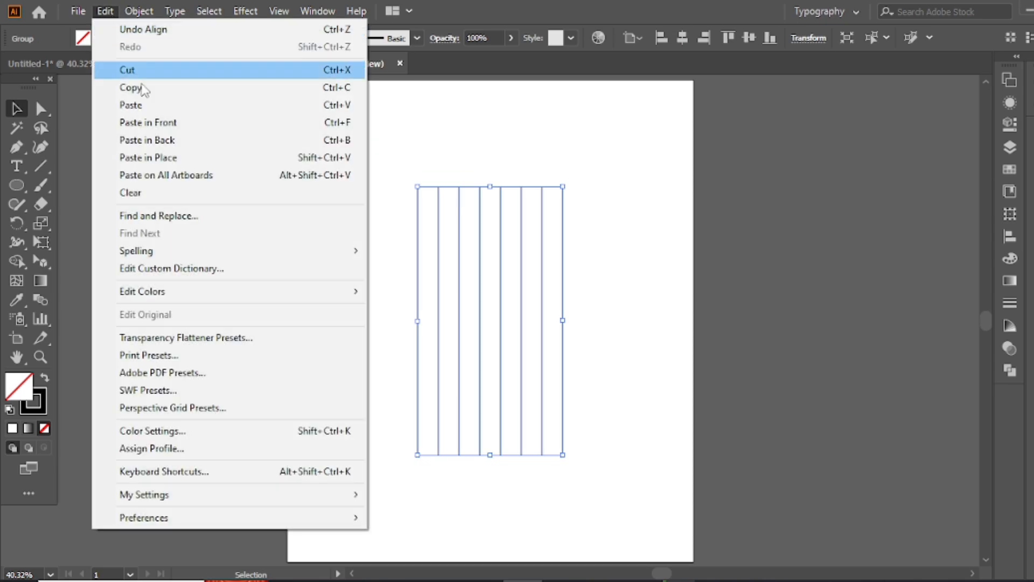
{"action": "left_click", "coordinate": [143, 128]}
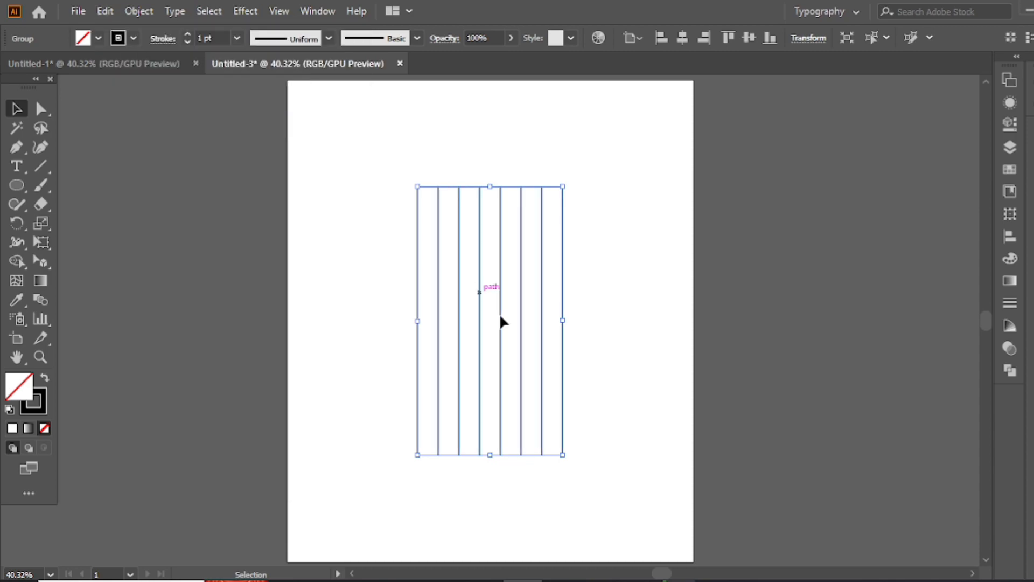
{"action": "left_click_drag", "start_coordinate": [570, 457], "coordinate": [610, 254]}
- Enlarge both line groups together to nearly the artboard's width and shift the grid slightly down
{"action": "left_click_drag", "start_coordinate": [607, 215], "coordinate": [399, 438]}
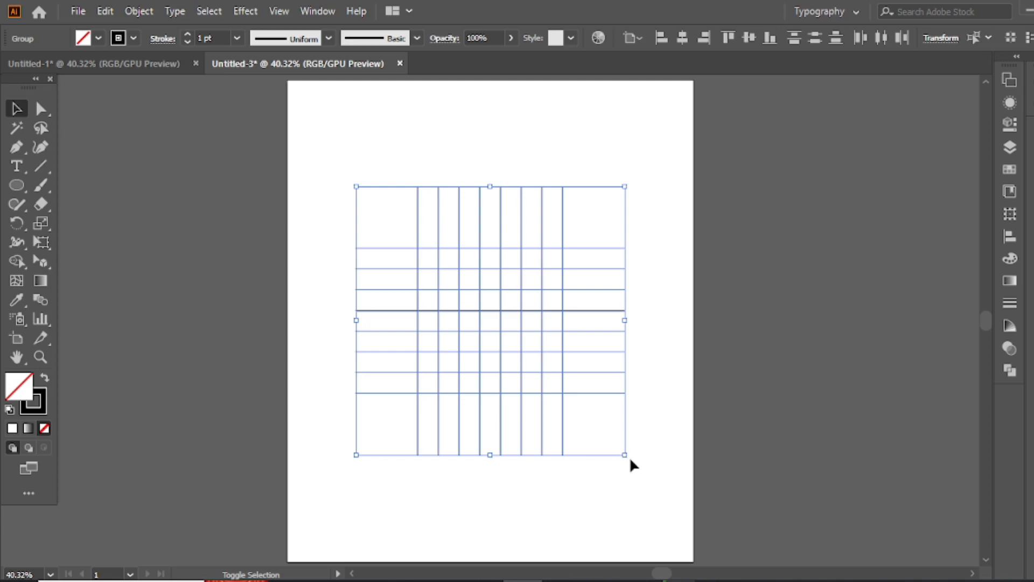
{"action": "left_click_drag", "start_coordinate": [627, 451], "coordinate": [682, 510]}
{"action": "left_click_drag", "start_coordinate": [496, 335], "coordinate": [496, 350]}
{"action": "left_click", "coordinate": [617, 141]}
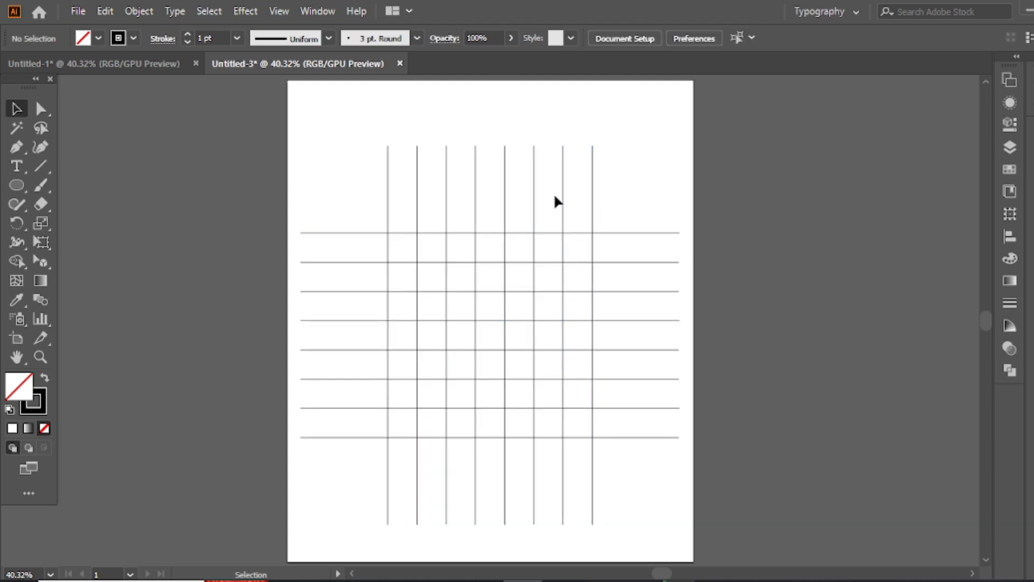
- Draw a circle four grid cells wide with the Ellipse tool and fit it into the grid's upper-right corner
{"action": "left_click", "coordinate": [15, 187]}
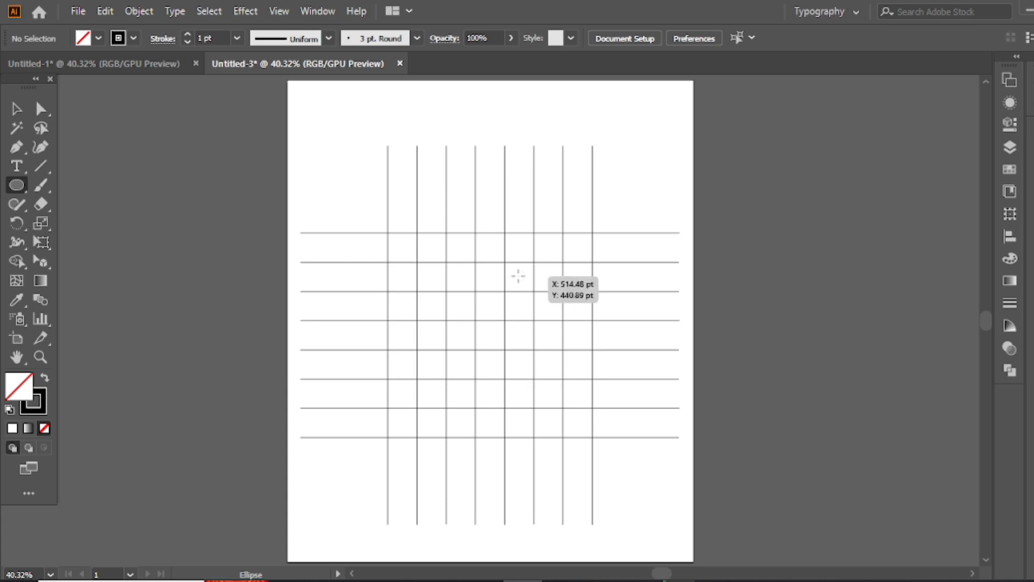
{"action": "left_click_drag", "start_coordinate": [519, 280], "coordinate": [549, 322]}
{"action": "key", "text": "ctrl+z"}
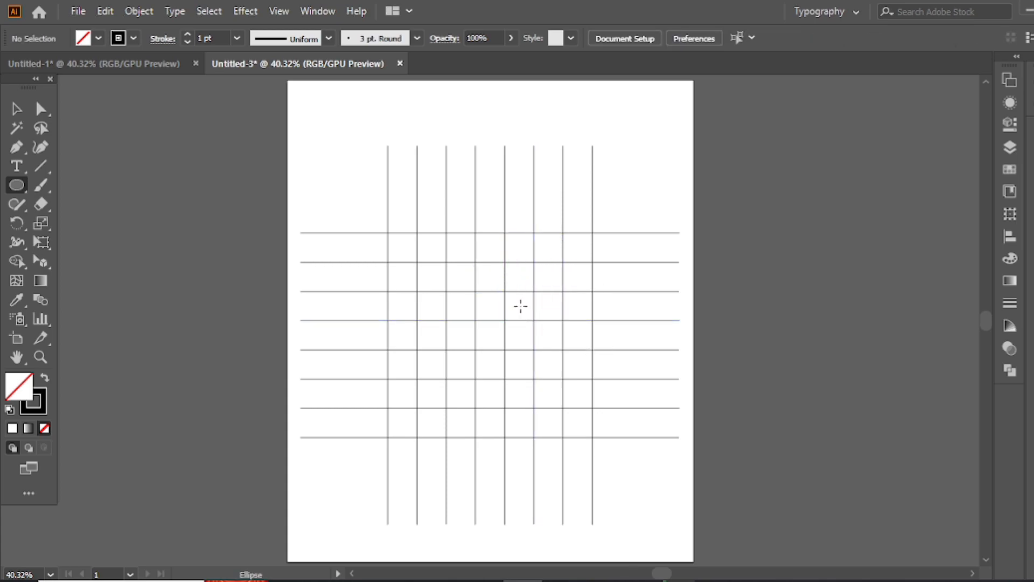
{"action": "left_click_drag", "start_coordinate": [505, 292], "coordinate": [564, 350]}
{"action": "key", "text": "v"}
{"action": "left_click_drag", "start_coordinate": [504, 292], "coordinate": [534, 290]}
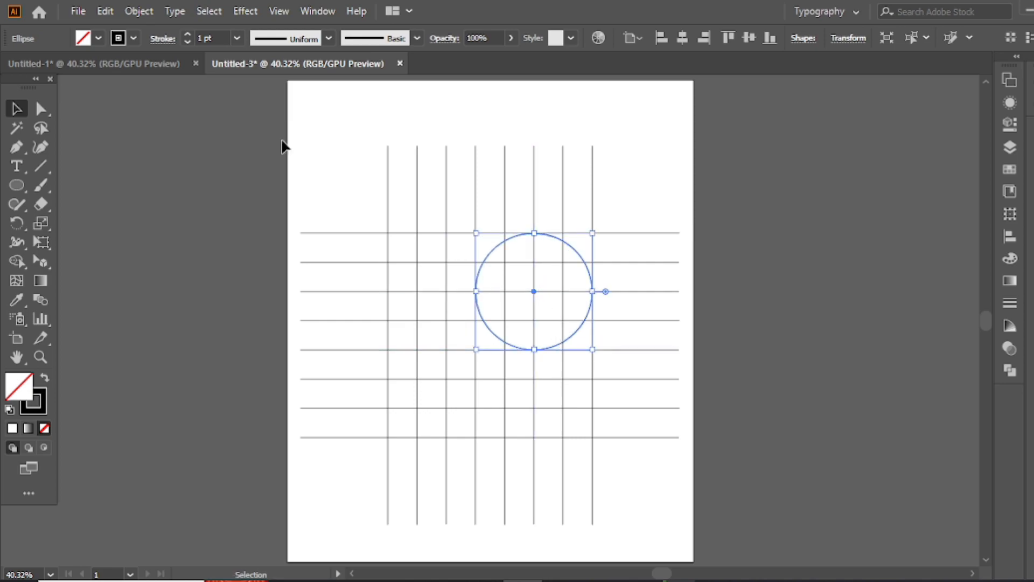
- Paste a copy of the circle in front and scale it from its centre to two grid cells wide
{"action": "left_click", "coordinate": [105, 11]}
{"action": "left_click", "coordinate": [138, 89]}
{"action": "left_click", "coordinate": [106, 11]}
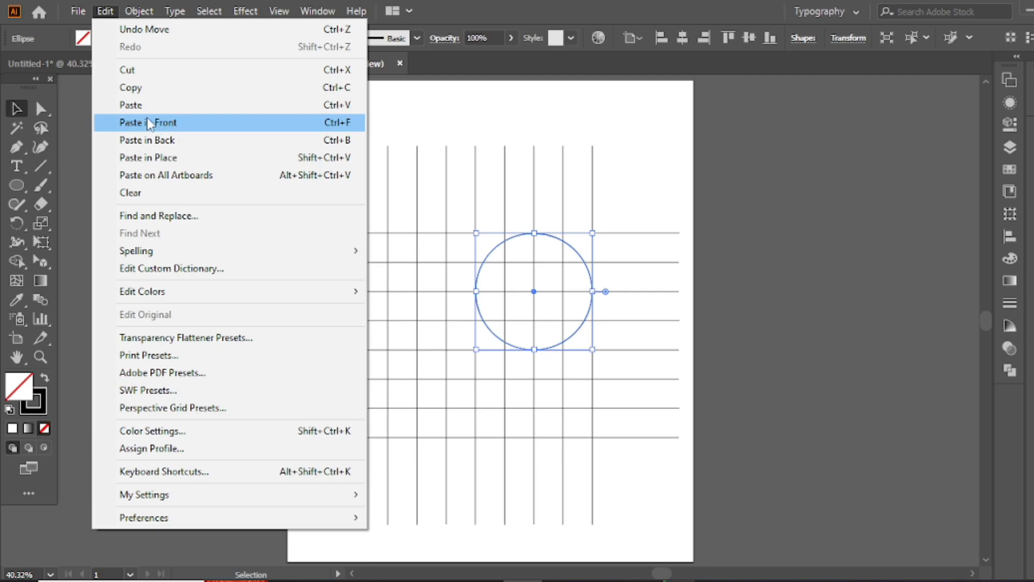
{"action": "left_click", "coordinate": [148, 121]}
{"action": "left_click_drag", "start_coordinate": [593, 350], "coordinate": [598, 351]}
{"action": "left_click", "coordinate": [634, 343]}
{"action": "left_click", "coordinate": [576, 331]}
{"action": "left_click_drag", "start_coordinate": [592, 349], "coordinate": [567, 330]}
- Duplicate the two concentric circles in front and move the copy three grid cells left to the grid's upper-left corner
{"action": "left_click", "coordinate": [479, 273], "text": "shift"}
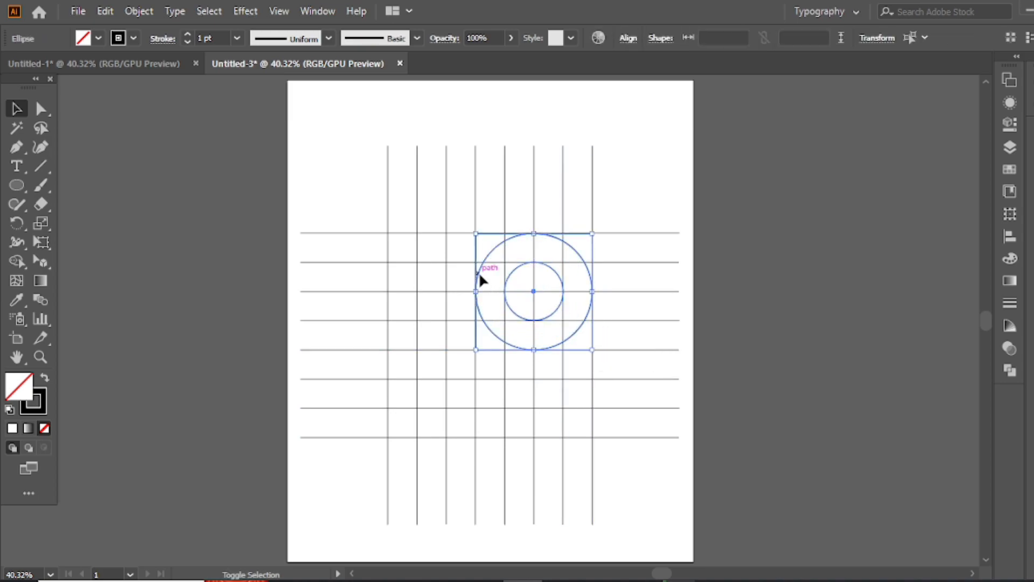
{"action": "left_click", "coordinate": [105, 11]}
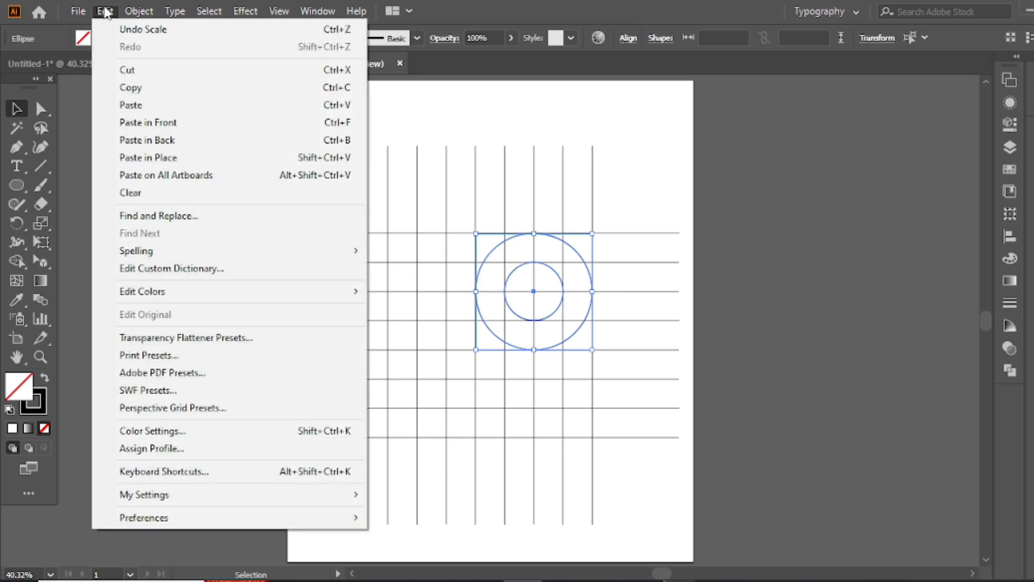
{"action": "left_click", "coordinate": [142, 91]}
{"action": "left_click", "coordinate": [107, 12]}
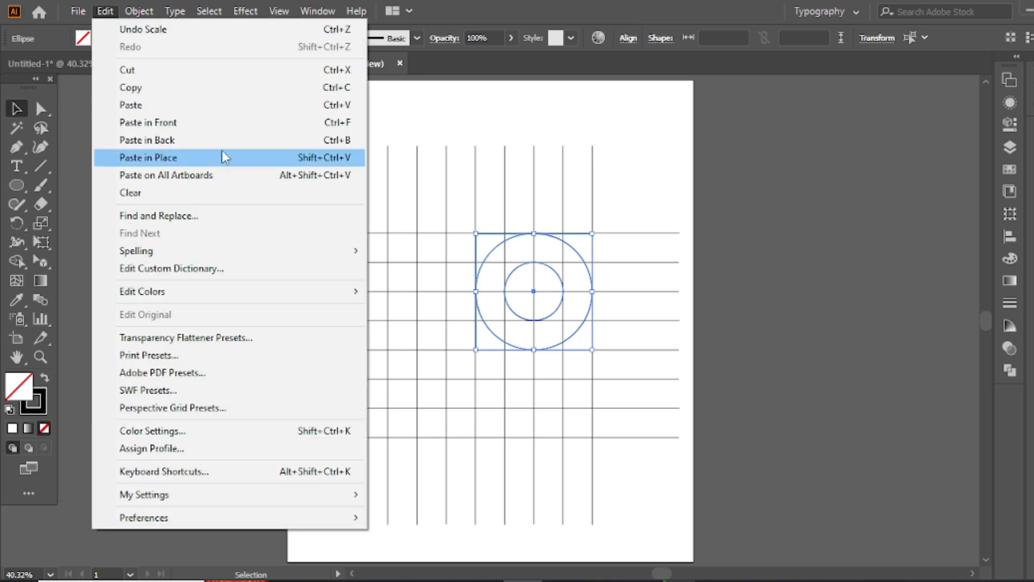
{"action": "left_click", "coordinate": [171, 125]}
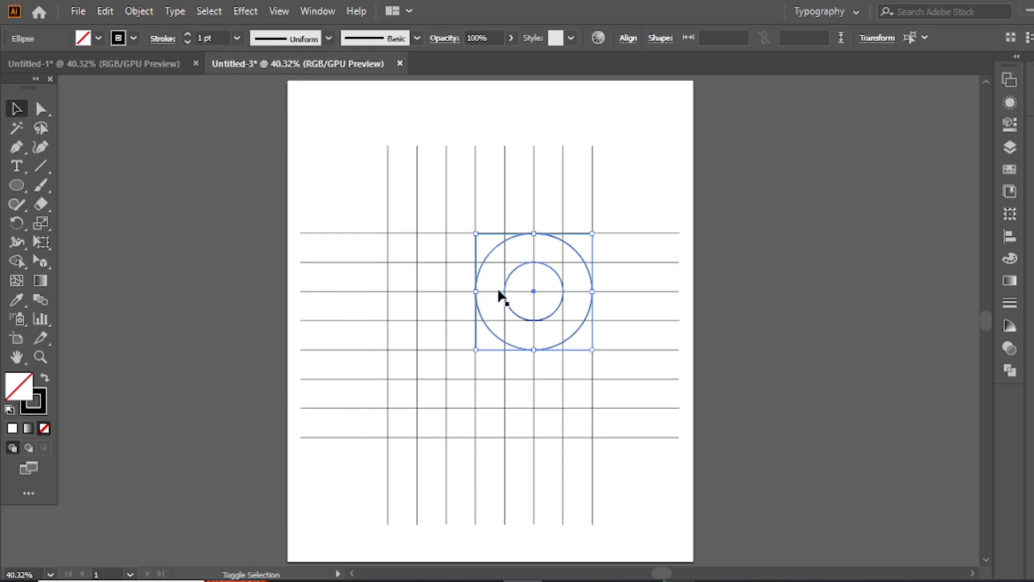
{"action": "left_click_drag", "start_coordinate": [510, 281], "coordinate": [423, 272]}
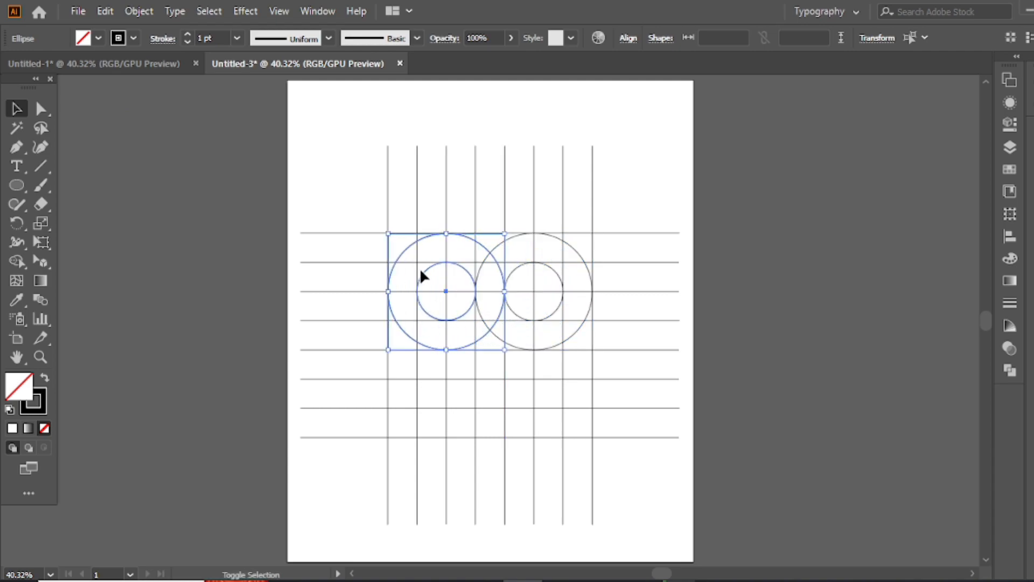
- Select all four circles, copy them and paste the copies in front
{"action": "left_click", "coordinate": [513, 266], "text": "shift"}
{"action": "left_click", "coordinate": [511, 239], "text": "shift"}
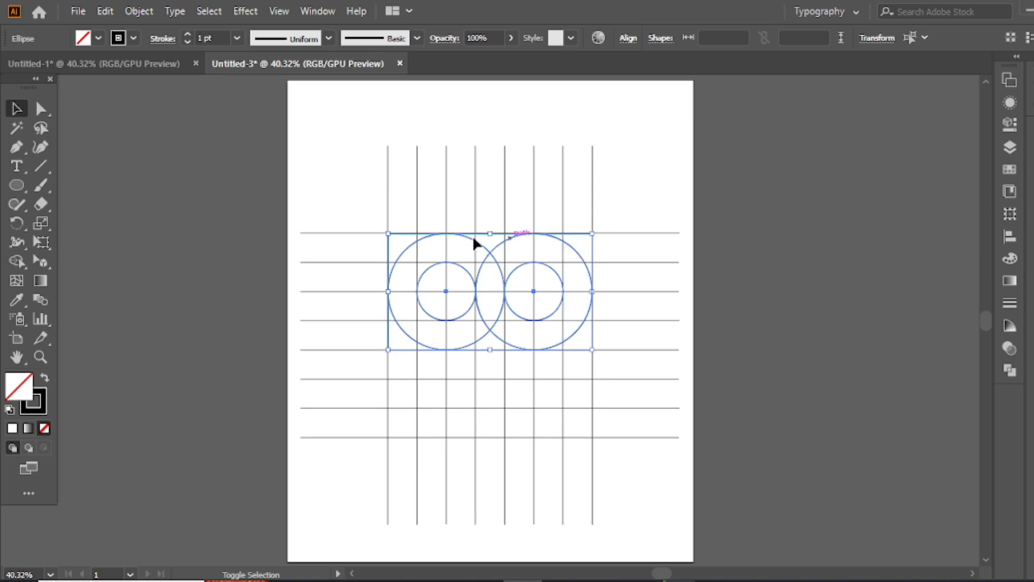
{"action": "left_click", "coordinate": [106, 11]}
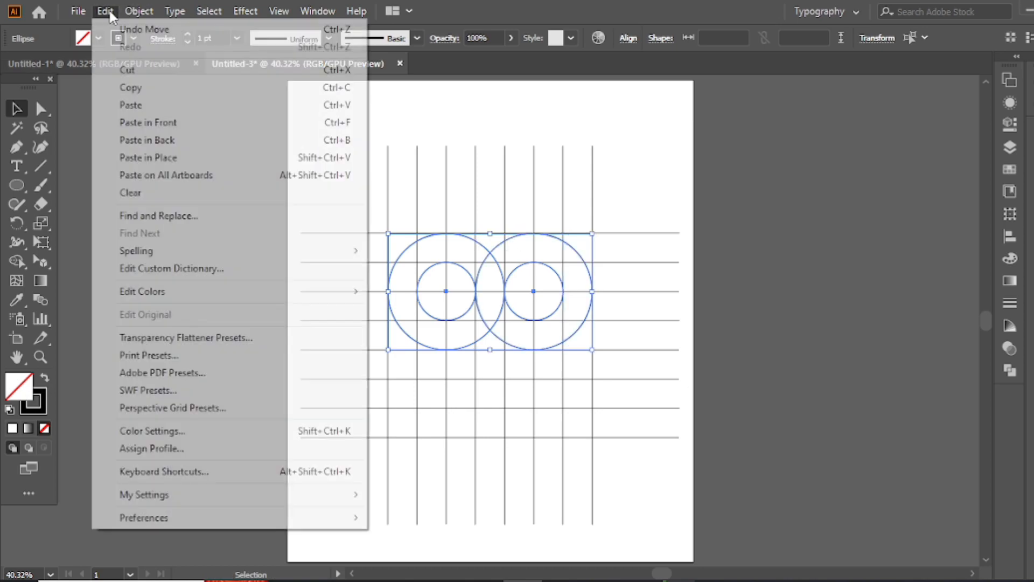
{"action": "left_click", "coordinate": [153, 93]}
{"action": "left_click", "coordinate": [107, 12]}
{"action": "left_click", "coordinate": [160, 123]}
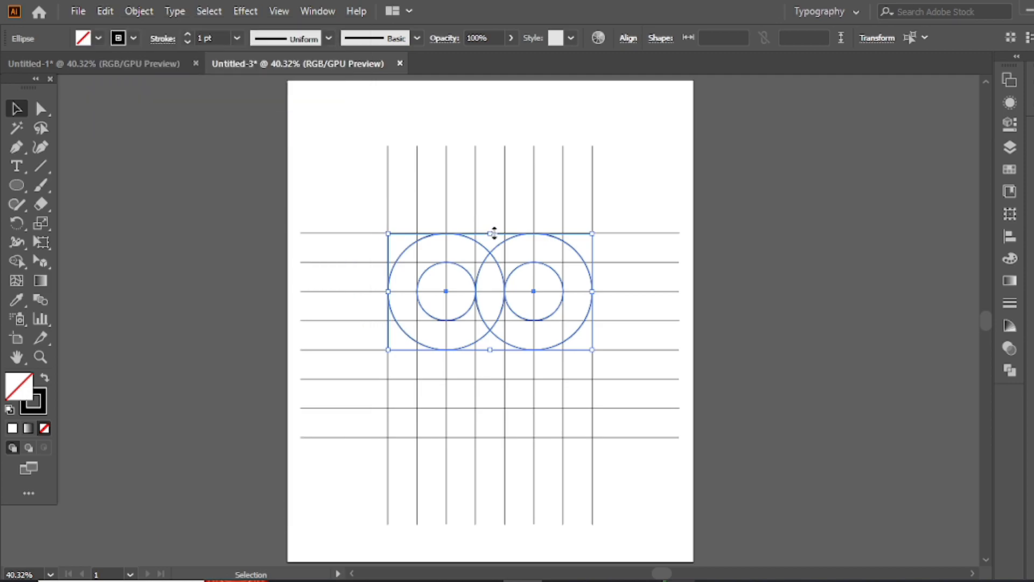
- Reselect only the four copied circles and move them three grid cells down to the grid's bottom edge
{"action": "left_click", "coordinate": [520, 291], "text": "shift"}
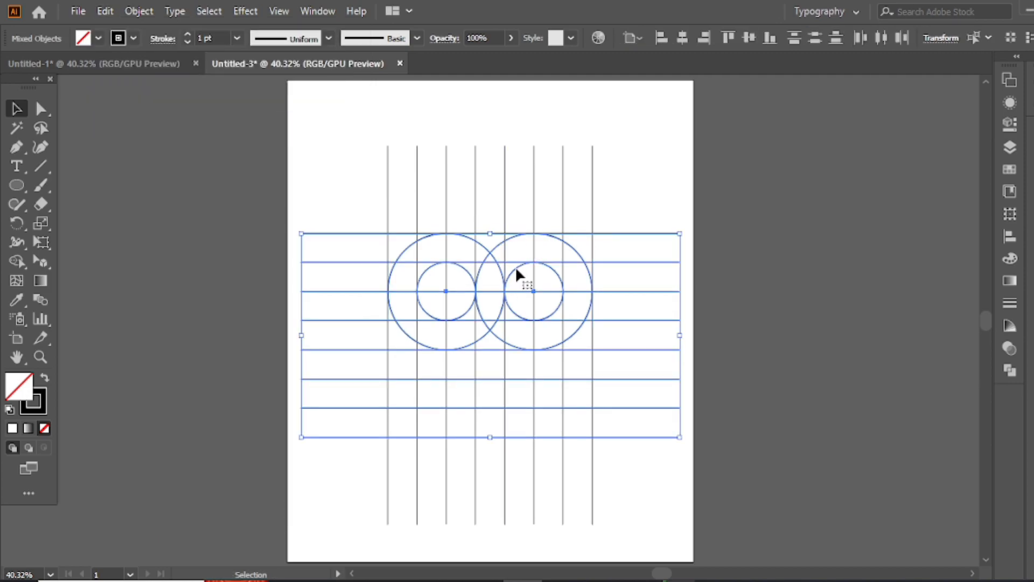
{"action": "left_click", "coordinate": [638, 179]}
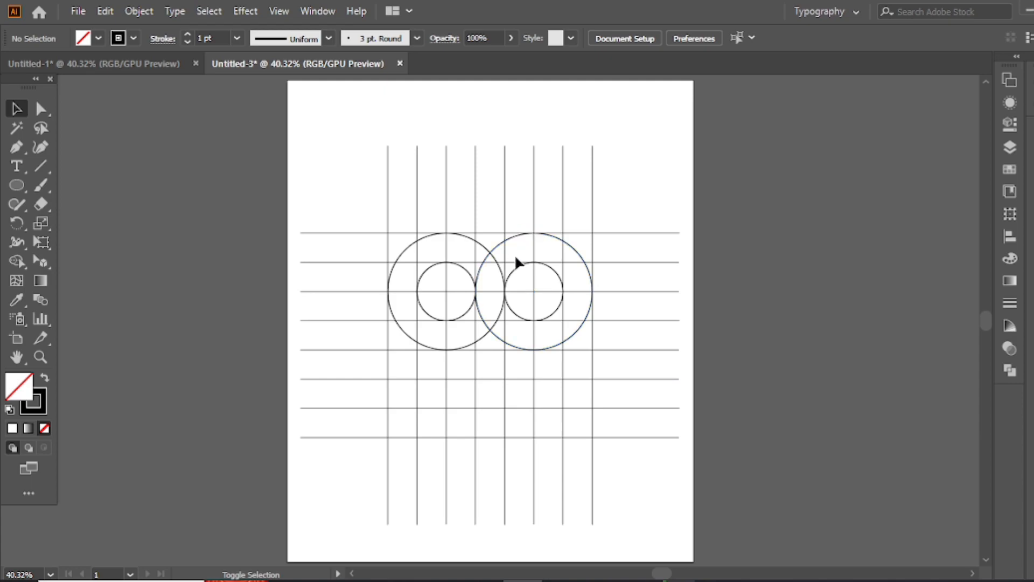
{"action": "left_click", "coordinate": [518, 268], "text": "shift"}
{"action": "left_click", "coordinate": [511, 237], "text": "shift"}
{"action": "left_click", "coordinate": [467, 268], "text": "shift"}
{"action": "left_click", "coordinate": [483, 247], "text": "shift"}
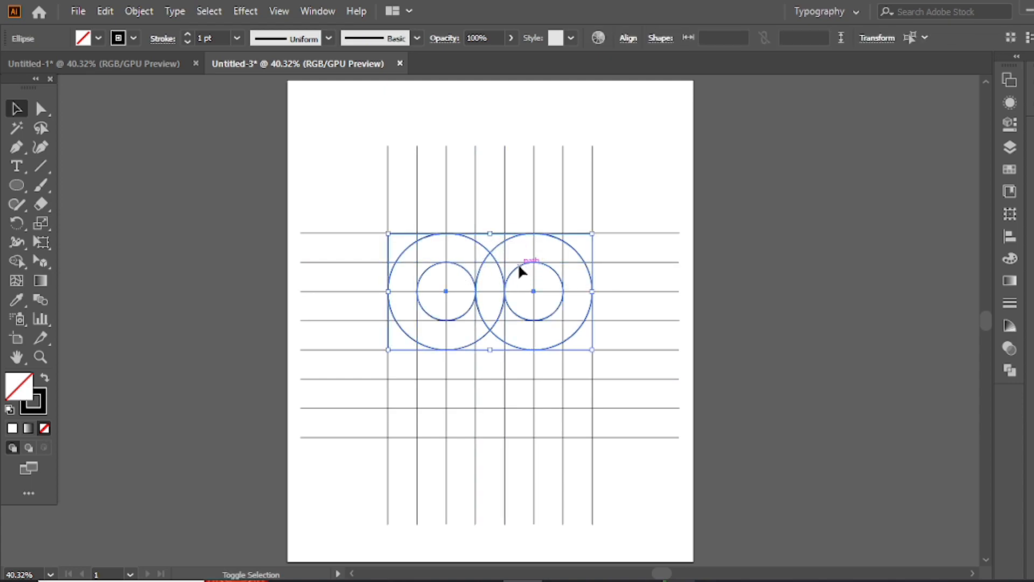
{"action": "left_click_drag", "start_coordinate": [518, 268], "coordinate": [521, 355]}
- Select the whole grid and use Shape Builder with black fill and no stroke to merge the upper-left ring's arc with the stem below it
{"action": "left_click_drag", "start_coordinate": [658, 184], "coordinate": [325, 470]}
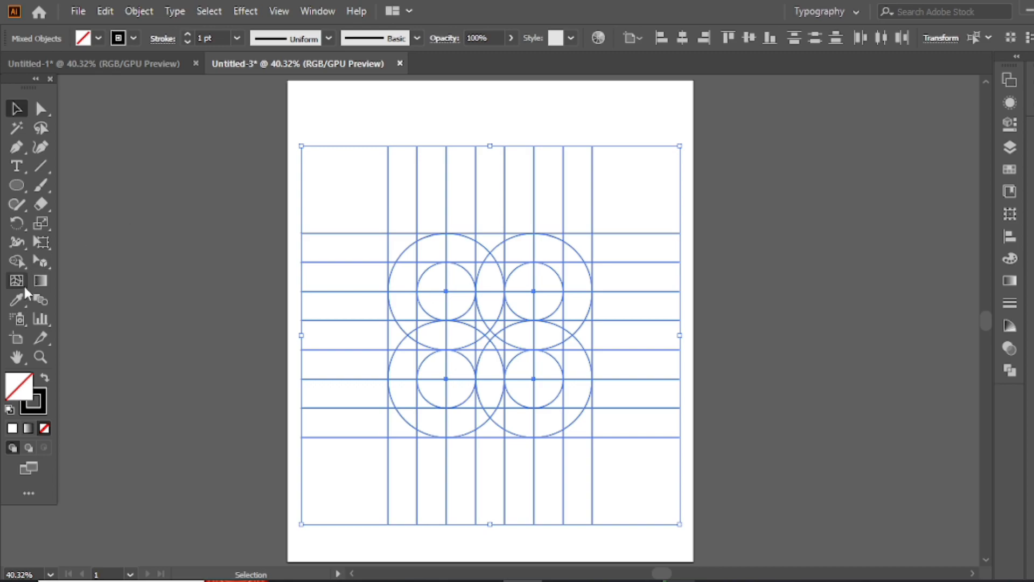
{"action": "left_click", "coordinate": [15, 261]}
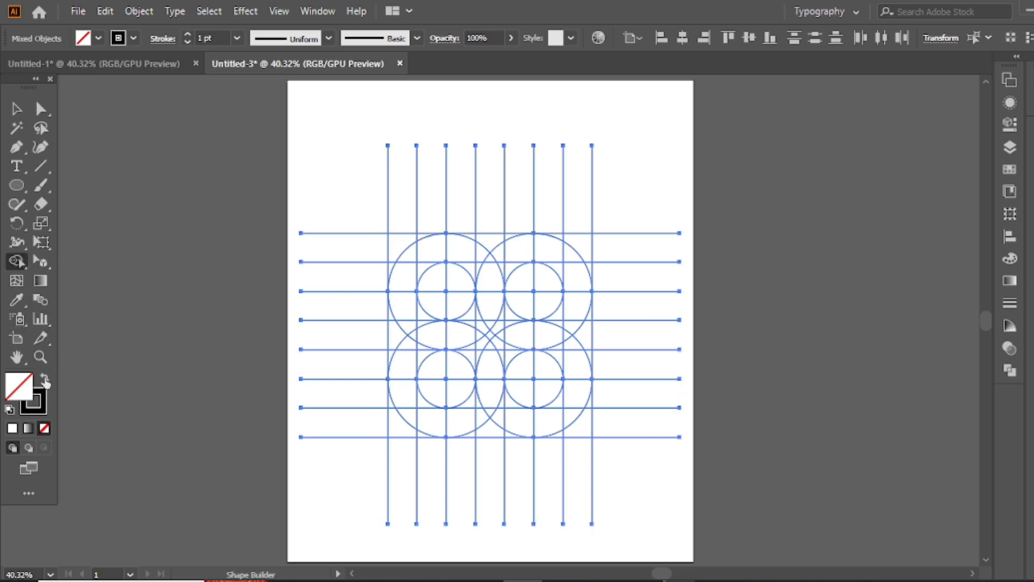
{"action": "left_click", "coordinate": [45, 378]}
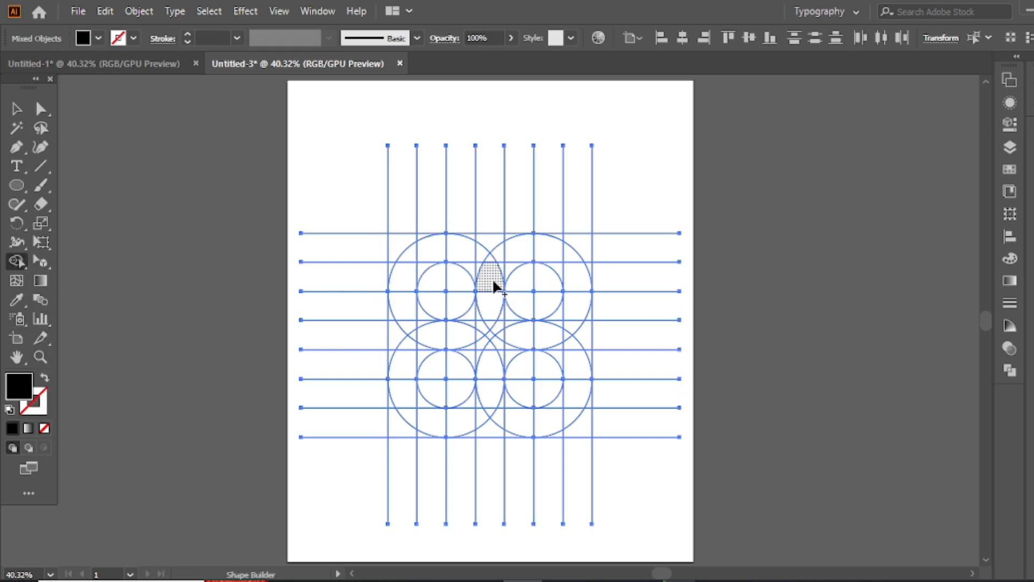
{"action": "left_click", "coordinate": [494, 261]}
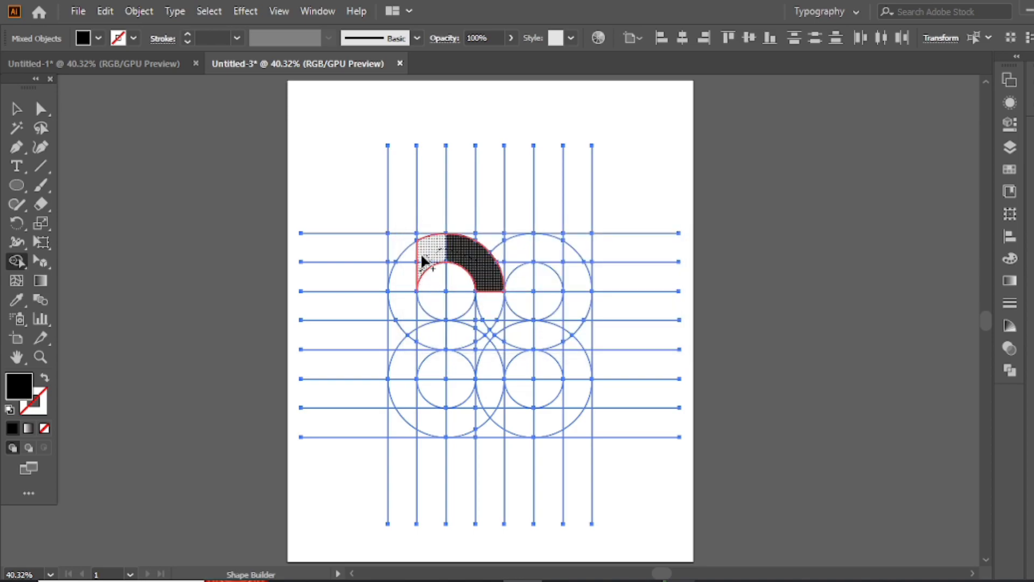
{"action": "mouse_move", "coordinate": [401, 340]}
{"action": "left_mouse_down"}
{"action": "mouse_move", "coordinate": [410, 329]}
{"action": "mouse_move", "coordinate": [402, 338]}
{"action": "left_mouse_up"}
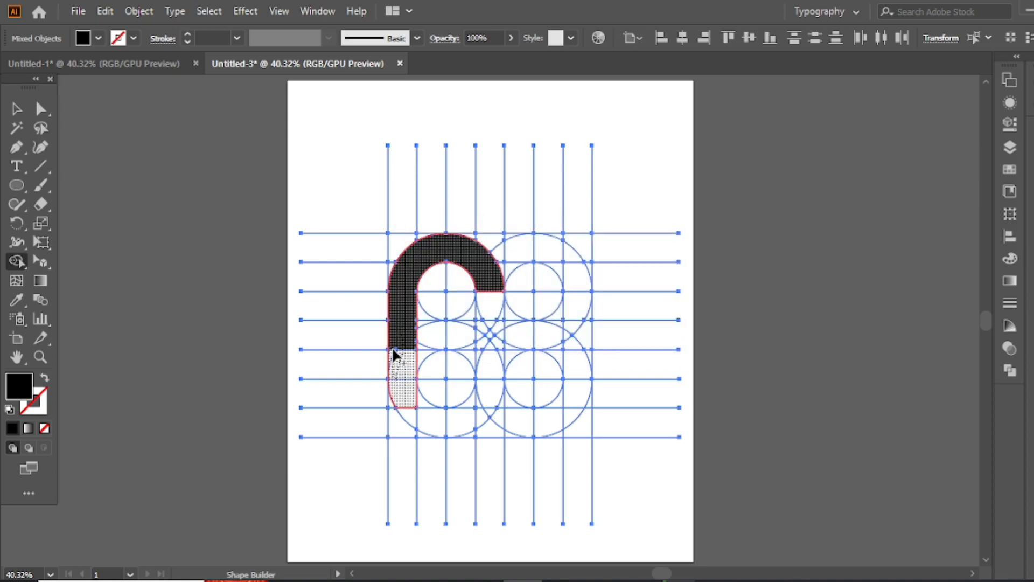
- Merge the lower stem, bottom arc and inner crossbar regions with Shape Builder to complete the black letter G
{"action": "left_click", "coordinate": [397, 402]}
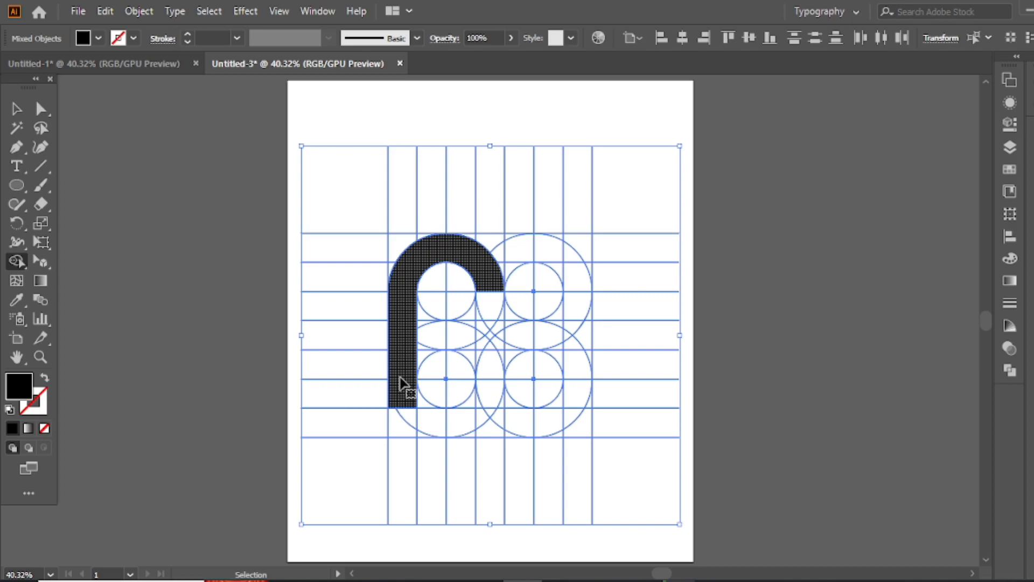
{"action": "key", "text": "ctrl+z"}
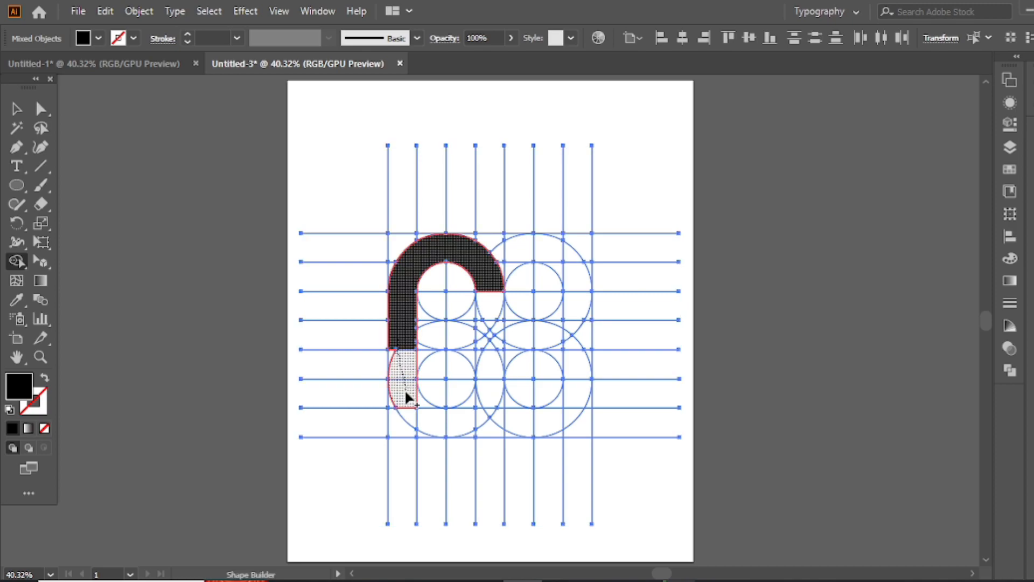
{"action": "mouse_move", "coordinate": [426, 425]}
{"action": "left_mouse_down"}
{"action": "mouse_move", "coordinate": [407, 402]}
{"action": "mouse_move", "coordinate": [461, 423]}
{"action": "mouse_move", "coordinate": [483, 413]}
{"action": "mouse_move", "coordinate": [489, 393]}
{"action": "mouse_move", "coordinate": [457, 415]}
{"action": "left_mouse_up"}
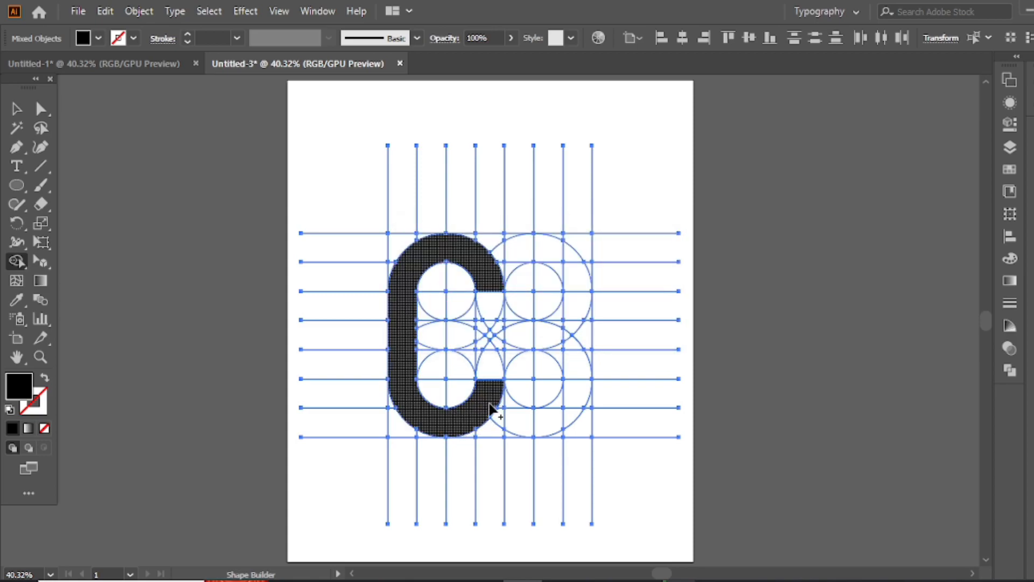
{"action": "mouse_move", "coordinate": [490, 365]}
{"action": "left_mouse_down"}
{"action": "mouse_move", "coordinate": [497, 341]}
{"action": "mouse_move", "coordinate": [486, 386]}
{"action": "mouse_move", "coordinate": [482, 344]}
{"action": "mouse_move", "coordinate": [493, 331]}
{"action": "mouse_move", "coordinate": [454, 329]}
{"action": "mouse_move", "coordinate": [472, 326]}
{"action": "mouse_move", "coordinate": [471, 343]}
{"action": "mouse_move", "coordinate": [497, 360]}
{"action": "left_mouse_up"}
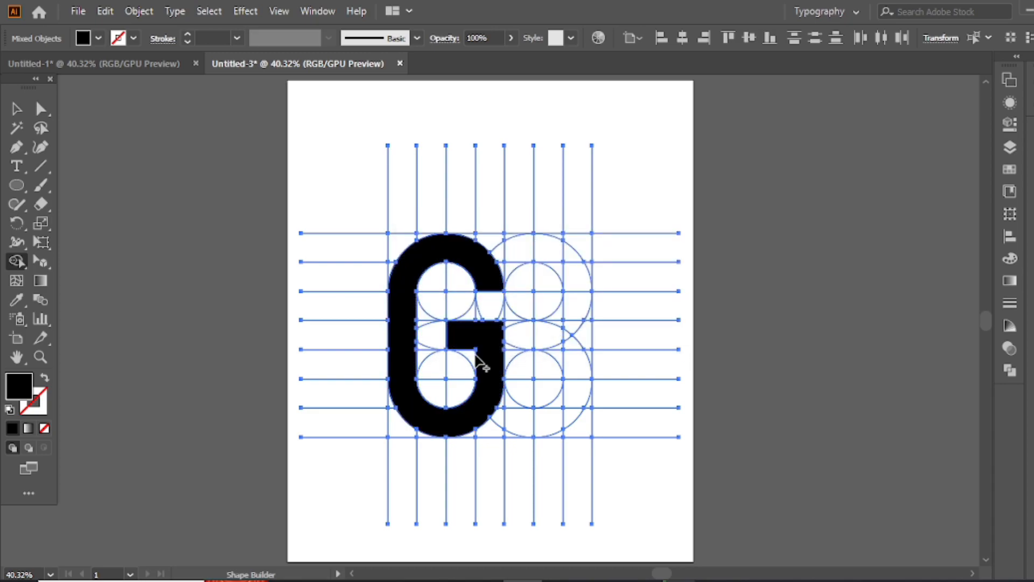
{"action": "scroll", "coordinate": [474, 350], "scroll_direction": "up", "scroll_amount": 3}
{"action": "scroll", "coordinate": [428, 293], "scroll_direction": "down", "scroll_amount": 1}
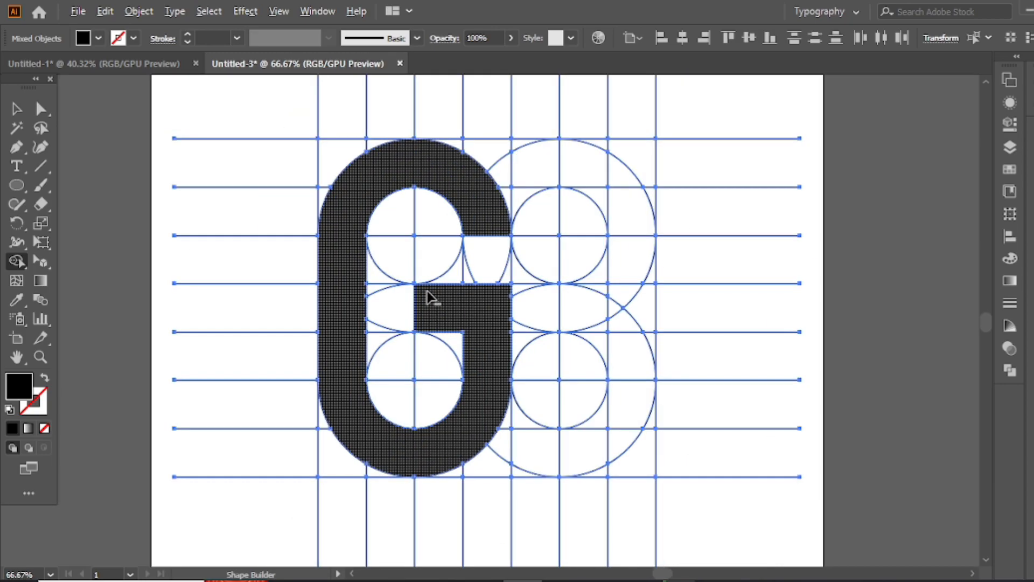
{"action": "scroll", "coordinate": [427, 291], "scroll_direction": "down", "scroll_amount": 2}
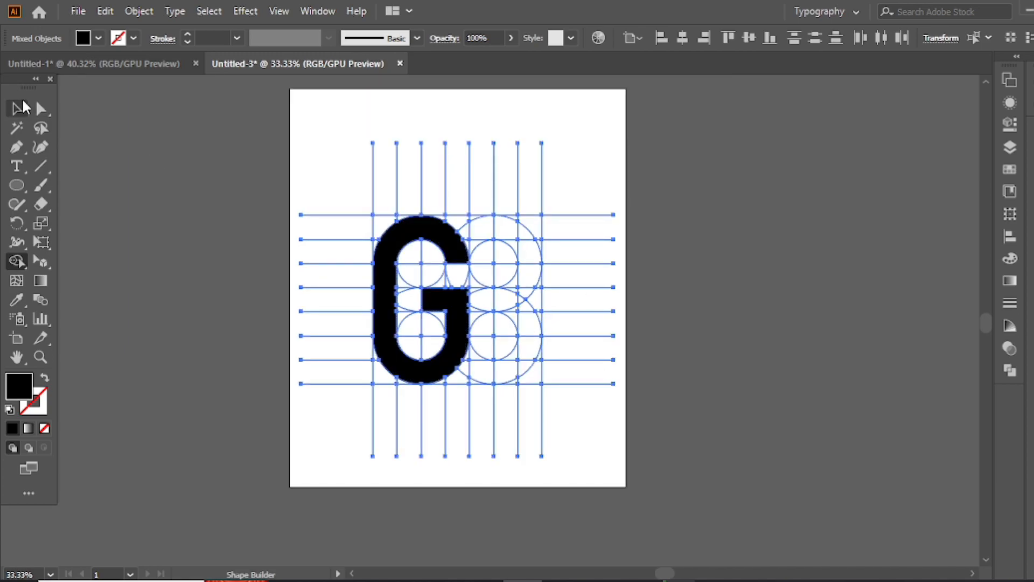
{"action": "left_click", "coordinate": [21, 104]}
{"action": "key", "text": "ctrl+0"}
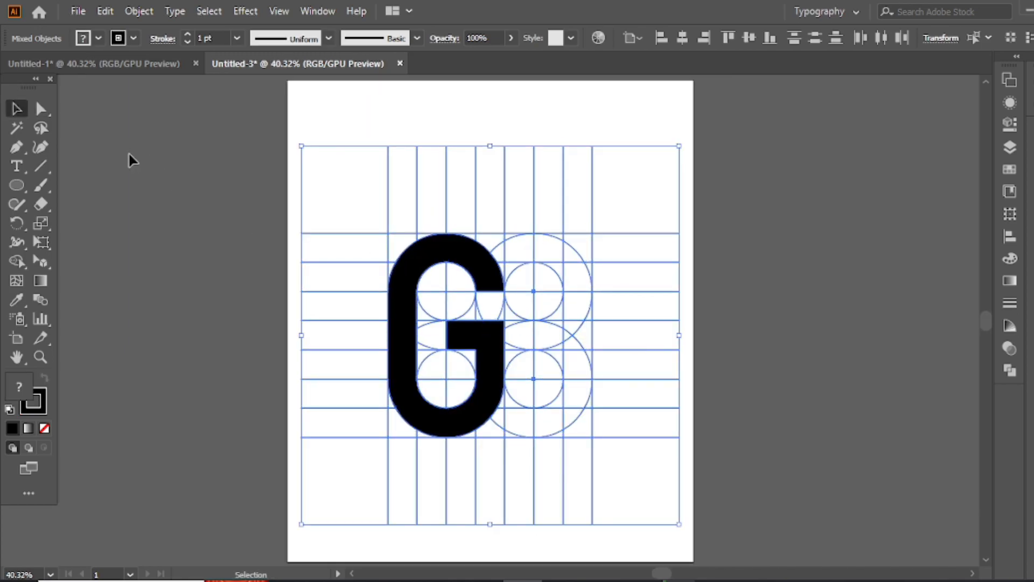
- Cut the black G out of the construction grid and delete all the remaining lines and circles
{"action": "left_click", "coordinate": [570, 129]}
{"action": "key", "text": "a"}
{"action": "left_click", "coordinate": [483, 277]}
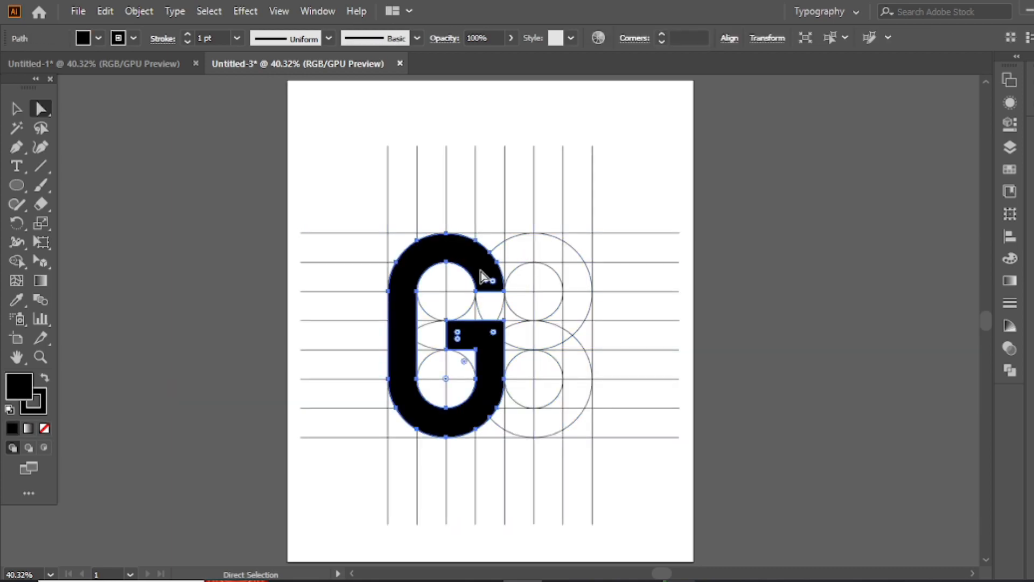
{"action": "key", "text": "v"}
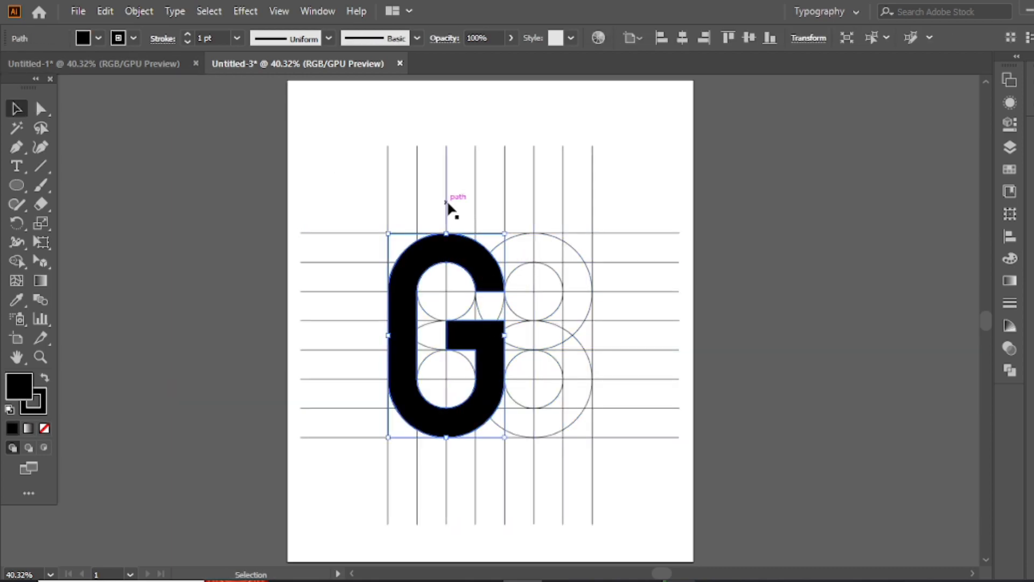
{"action": "left_click", "coordinate": [106, 11]}
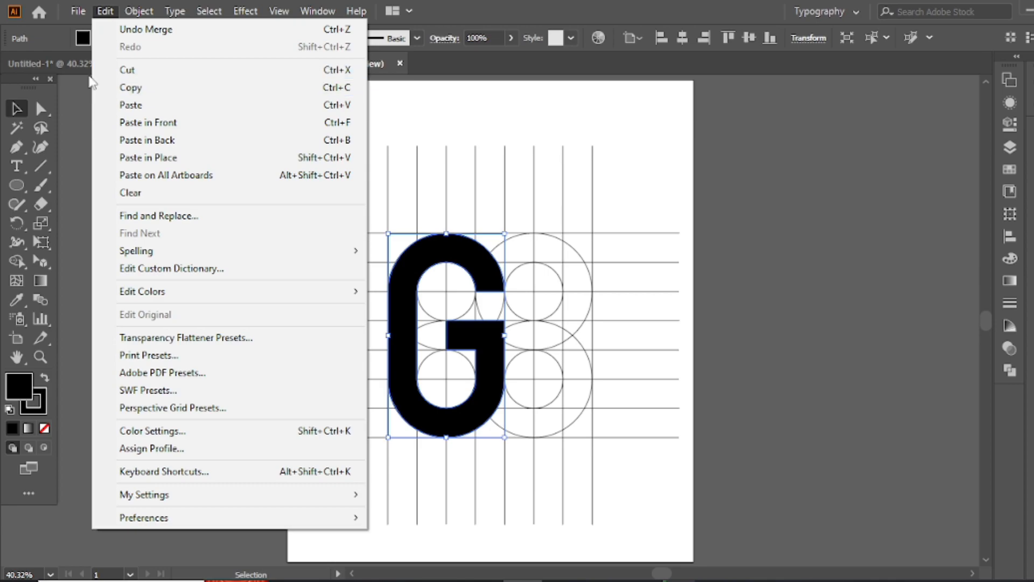
{"action": "left_click", "coordinate": [175, 69]}
{"action": "left_click_drag", "start_coordinate": [323, 149], "coordinate": [665, 515]}
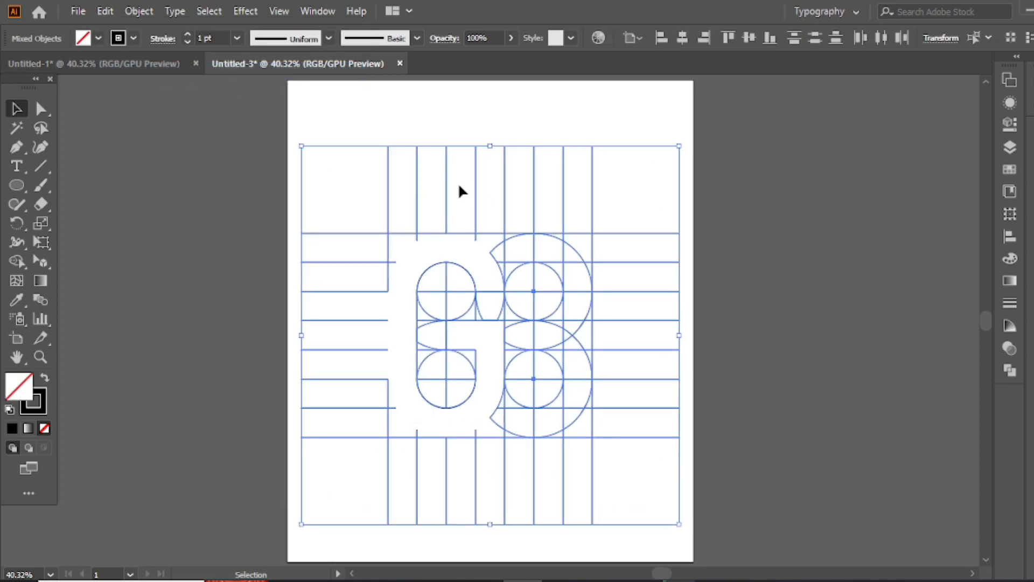
{"action": "key", "text": "Delete"}
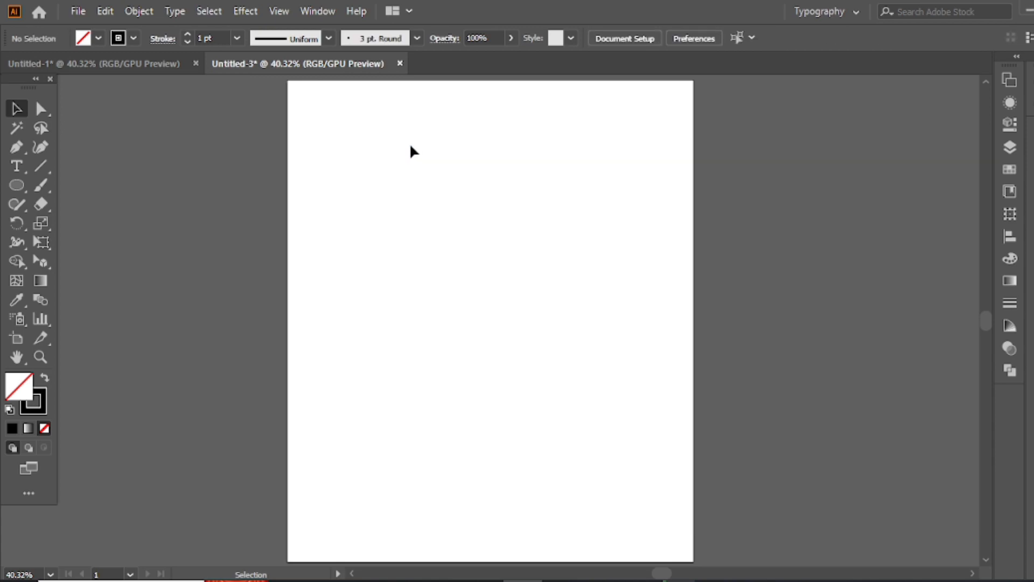
- Paste the G back onto the empty artboard and enlarge it slightly
{"action": "left_click", "coordinate": [105, 12]}
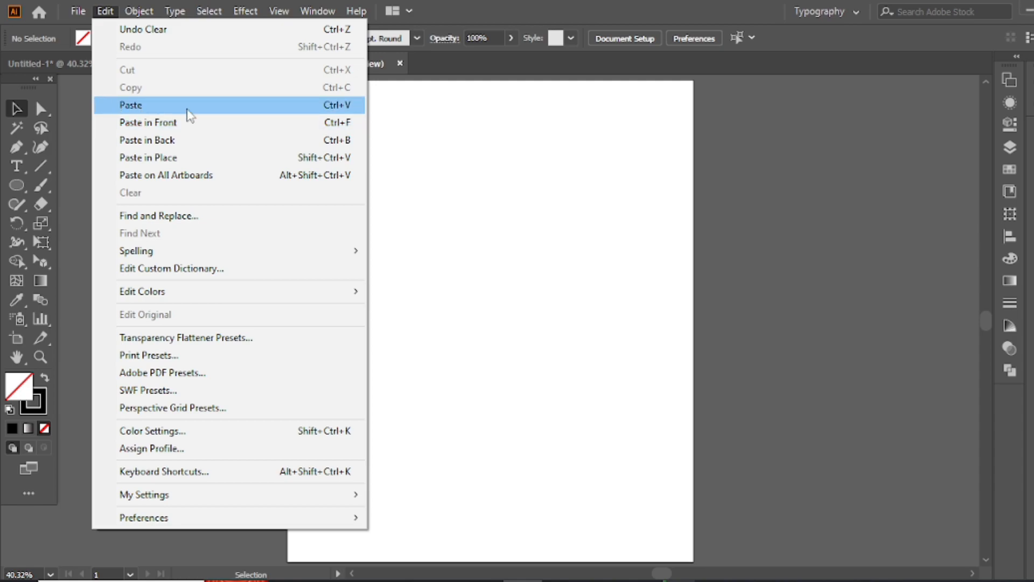
{"action": "left_click", "coordinate": [161, 106]}
{"action": "left_click_drag", "start_coordinate": [526, 329], "coordinate": [563, 439]}
{"action": "left_click", "coordinate": [629, 345]}
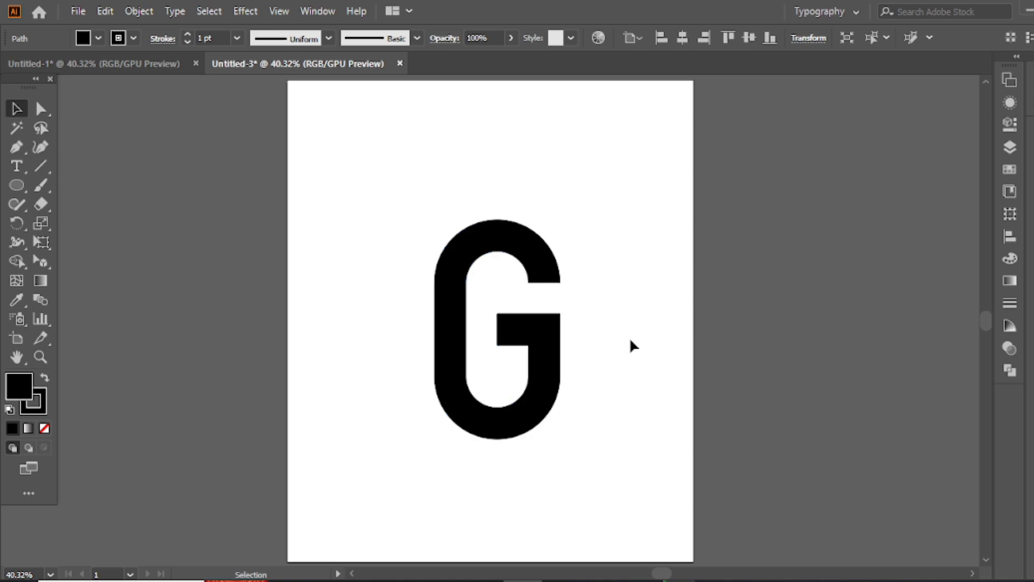
- Remove the G's fill so that only its thin black outline is left
{"action": "left_click", "coordinate": [463, 324]}
{"action": "left_click", "coordinate": [44, 429]}
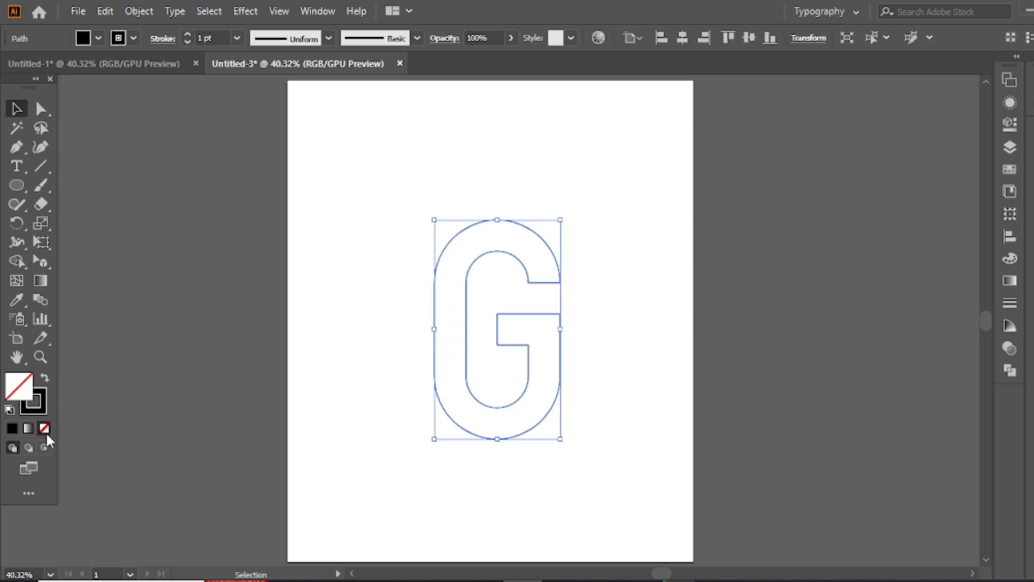
{"action": "left_click", "coordinate": [408, 236]}
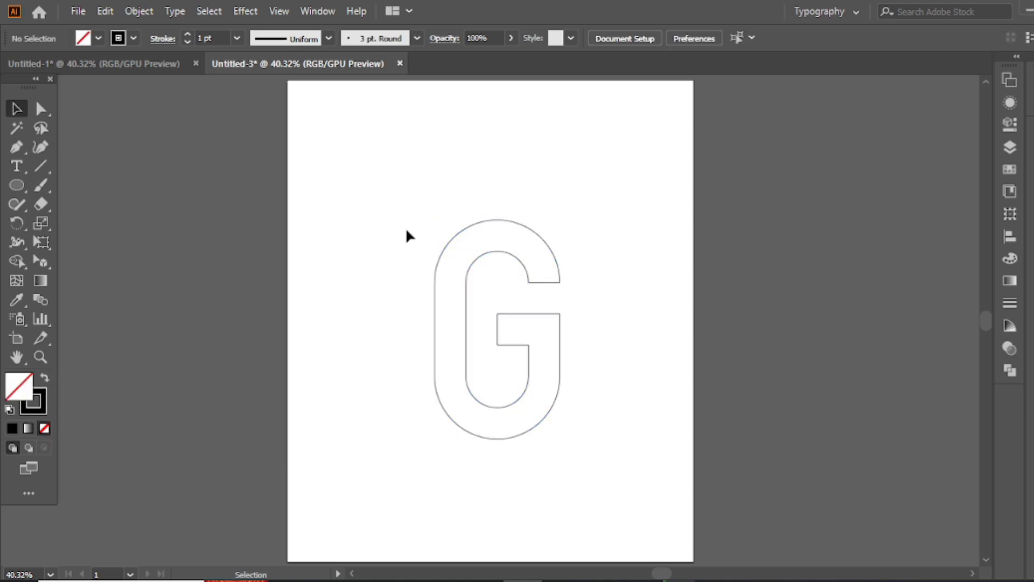
- Draw a curved Pen path across the G's stem, from its upper outer edge to its lower inner edge
{"action": "left_click", "coordinate": [18, 150]}
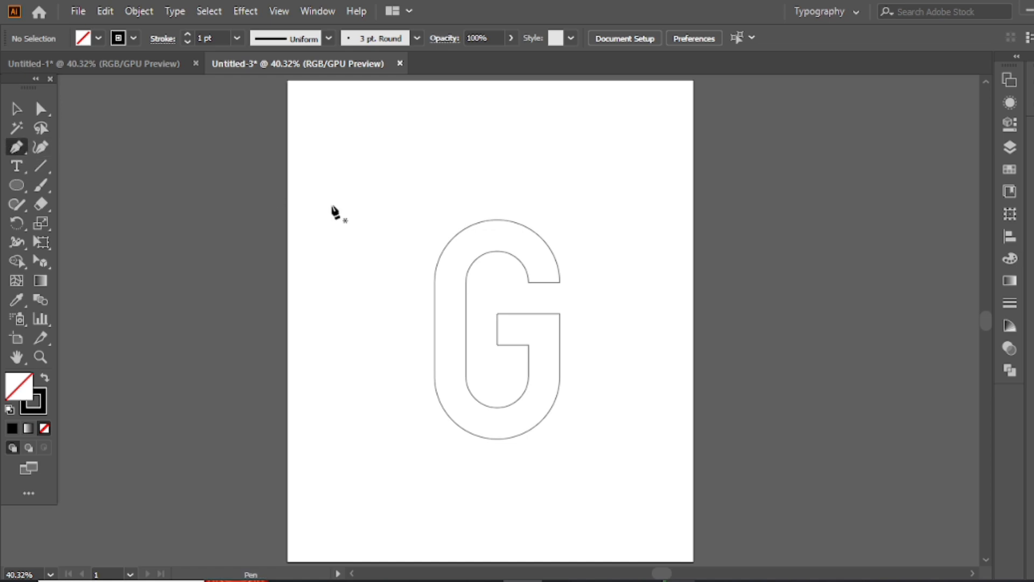
{"action": "left_click", "coordinate": [436, 267]}
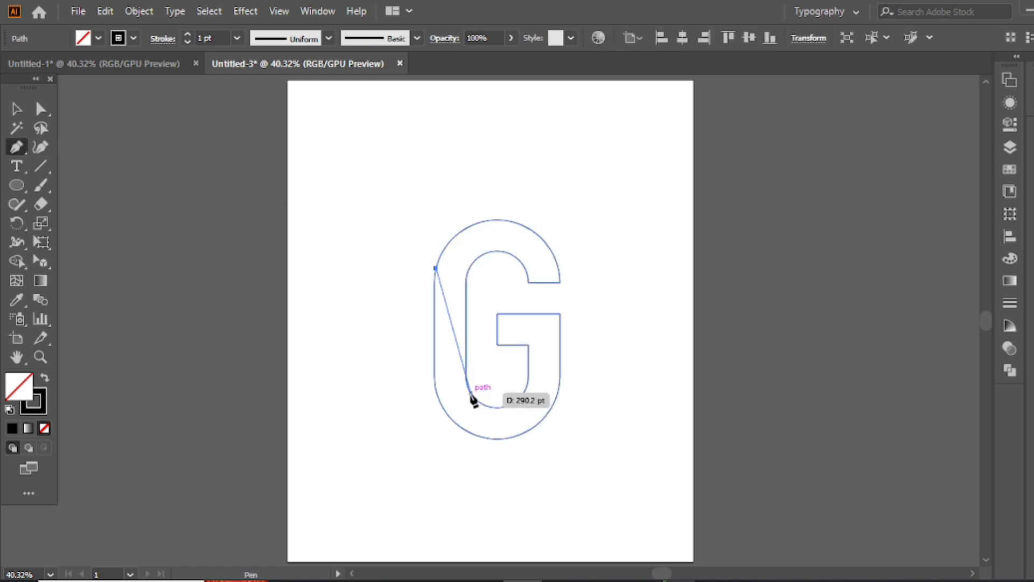
{"action": "left_click_drag", "start_coordinate": [467, 376], "coordinate": [501, 416]}
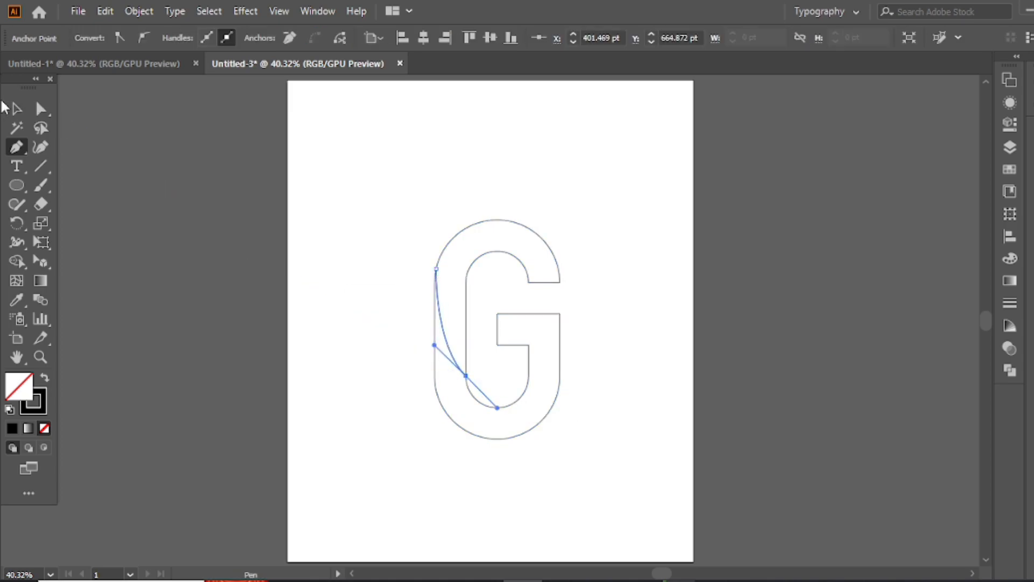
{"action": "left_click", "coordinate": [17, 108]}
- Select the G with the curve and use Shape Builder to split it into an upper and a lower shape along the curve
{"action": "left_click", "coordinate": [364, 202]}
{"action": "left_click_drag", "start_coordinate": [398, 199], "coordinate": [450, 267]}
{"action": "left_click_drag", "start_coordinate": [523, 398], "coordinate": [558, 456]}
{"action": "left_click", "coordinate": [16, 261]}
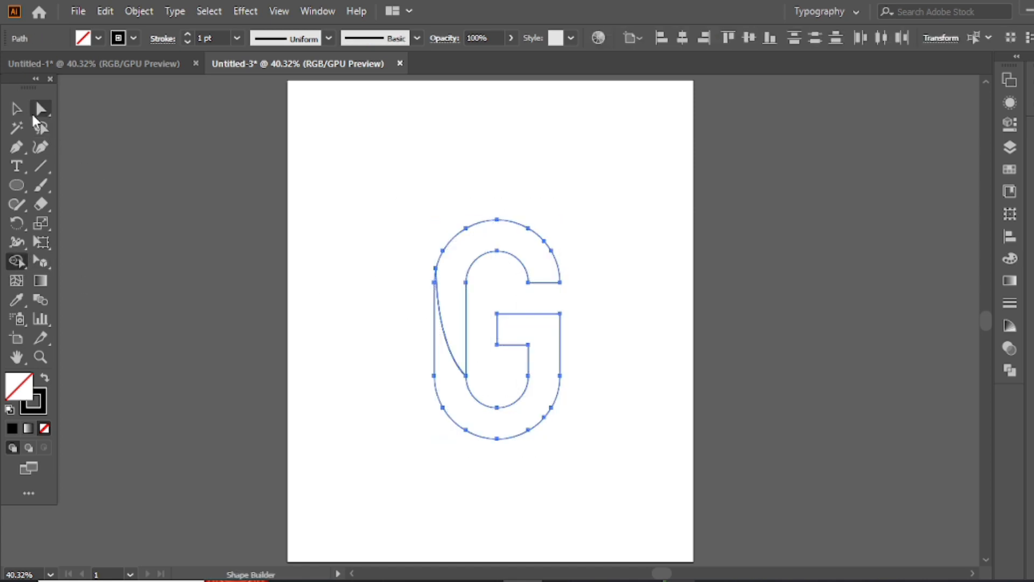
{"action": "left_click", "coordinate": [17, 109]}
{"action": "left_click", "coordinate": [306, 163]}
- Round both corners of the crossbar's inner end to 35.07 pt
{"action": "key", "text": "a"}
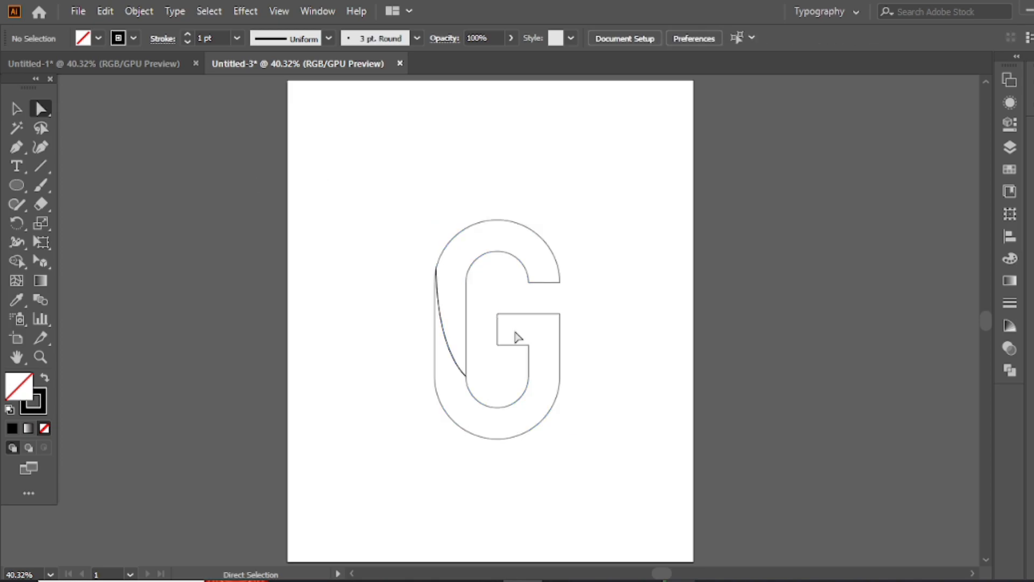
{"action": "left_click", "coordinate": [501, 319]}
{"action": "left_click_drag", "start_coordinate": [504, 324], "coordinate": [542, 362]}
{"action": "key", "text": "ctrl+z"}
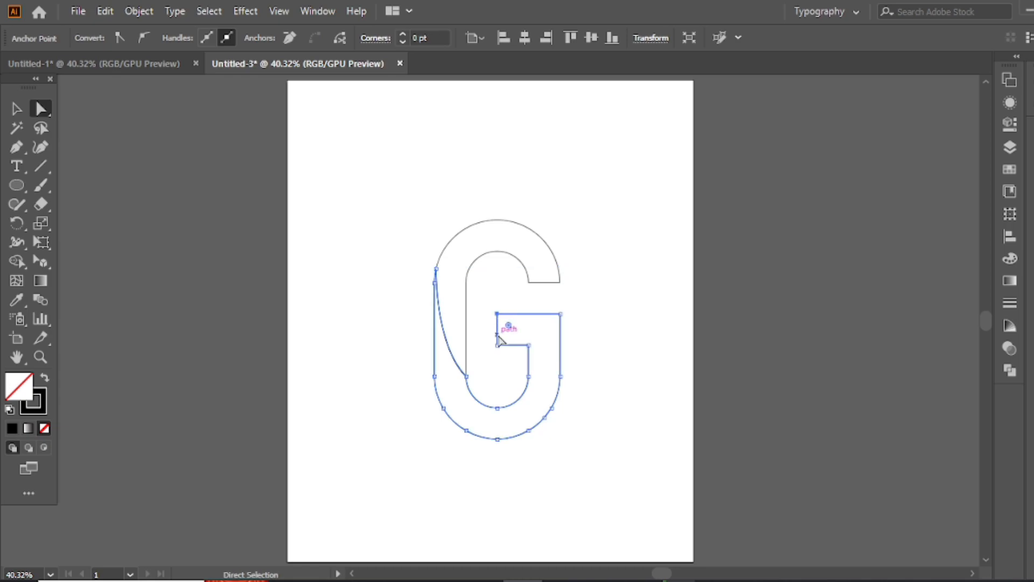
{"action": "left_click_drag", "start_coordinate": [508, 325], "coordinate": [512, 344]}
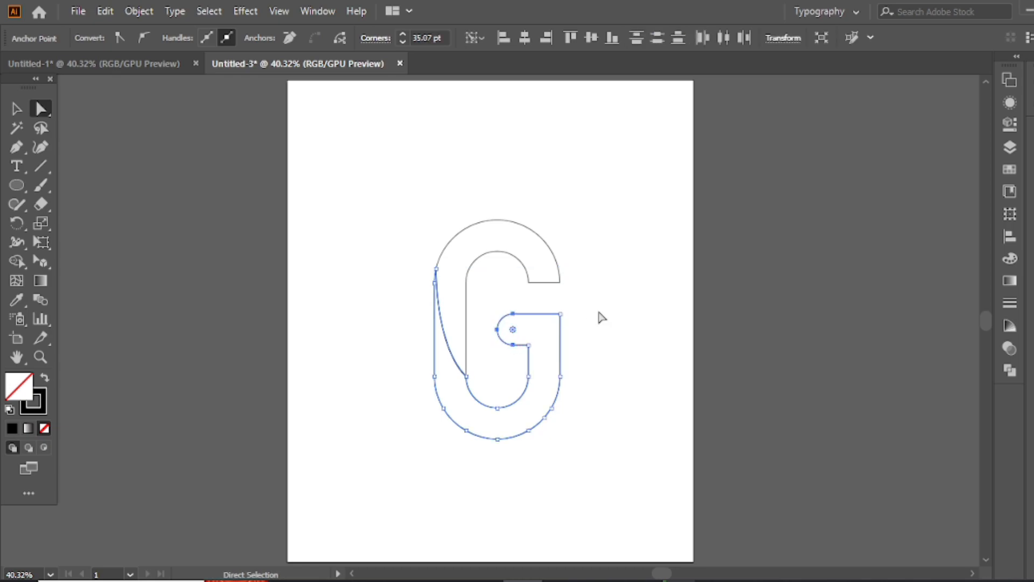
- Round both corners at the open tip of the G's upper arc
{"action": "left_click_drag", "start_coordinate": [581, 272], "coordinate": [536, 259]}
{"action": "left_click", "coordinate": [633, 276]}
{"action": "key", "text": "v"}
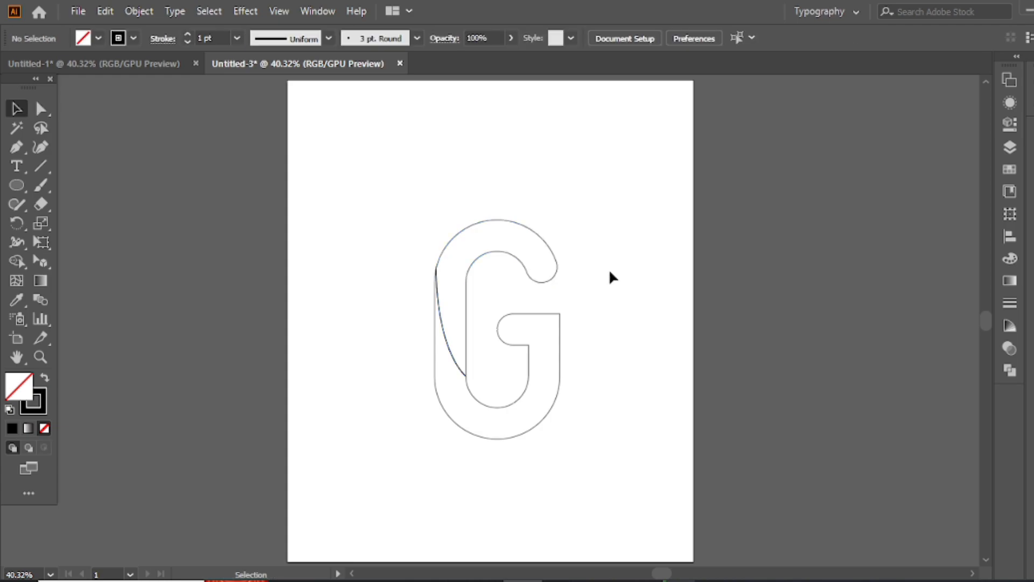
- Select the G's upper shape, remove its stroke and fill it with RGB Blue
{"action": "left_click_drag", "start_coordinate": [613, 204], "coordinate": [398, 445]}
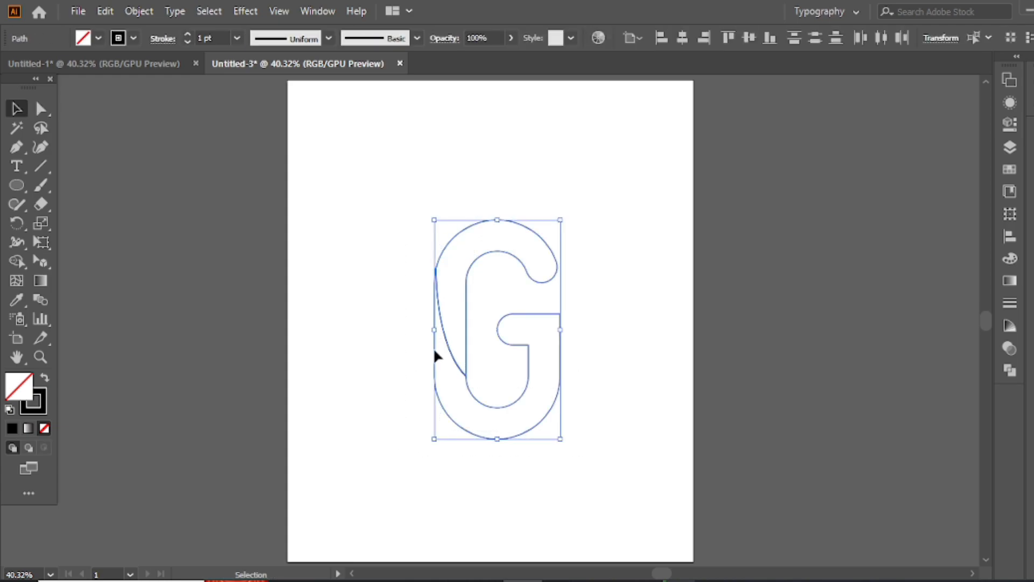
{"action": "left_click", "coordinate": [403, 293]}
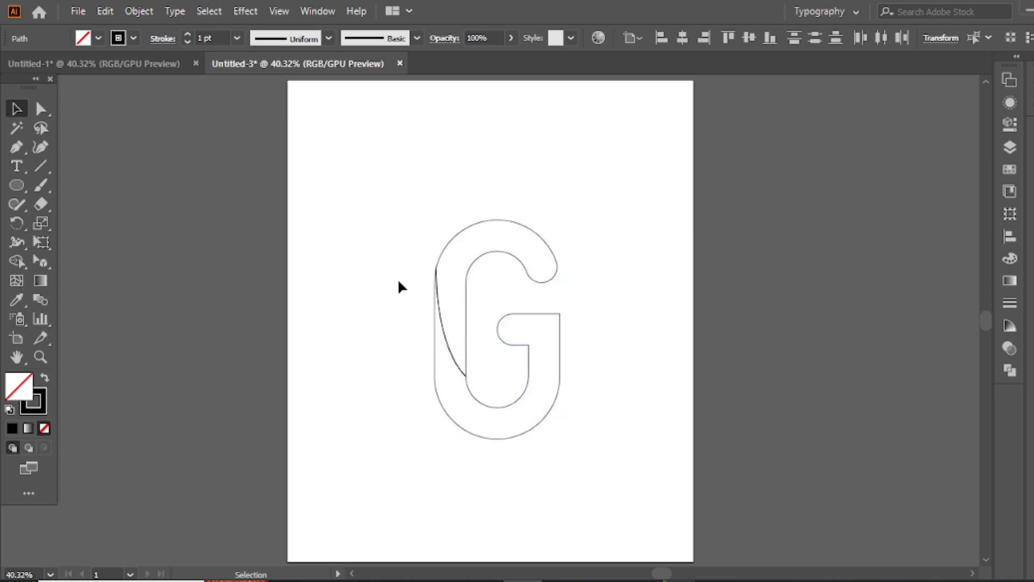
{"action": "left_click_drag", "start_coordinate": [513, 272], "coordinate": [624, 232]}
{"action": "left_click", "coordinate": [1009, 169]}
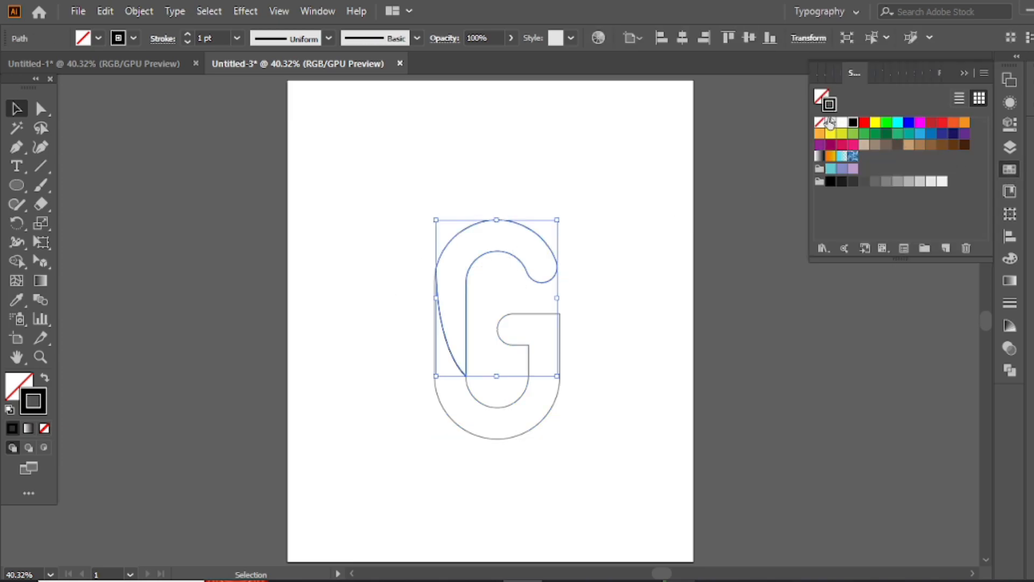
{"action": "left_click", "coordinate": [819, 122]}
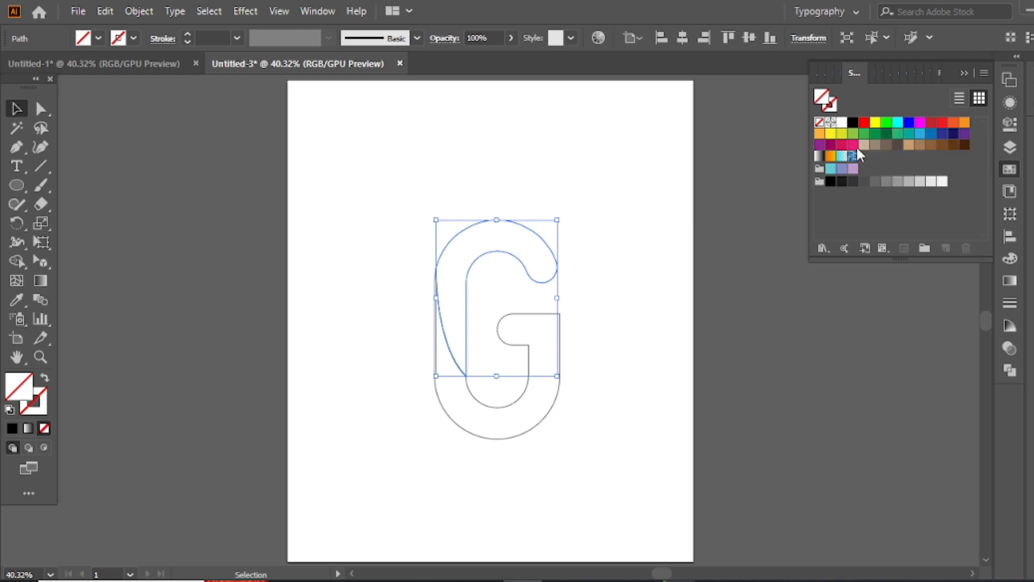
{"action": "left_click", "coordinate": [898, 123]}
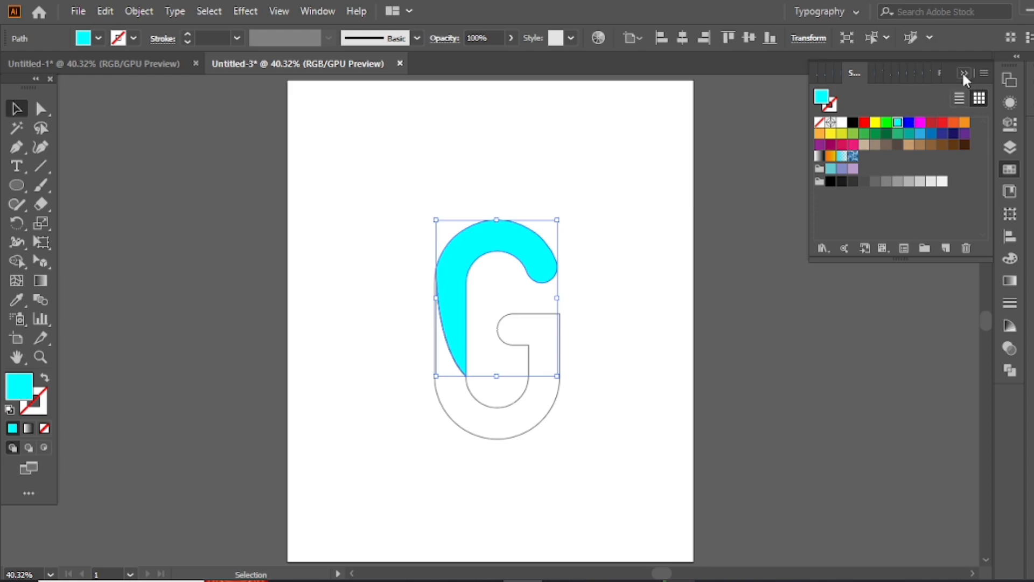
{"action": "left_click", "coordinate": [920, 134]}
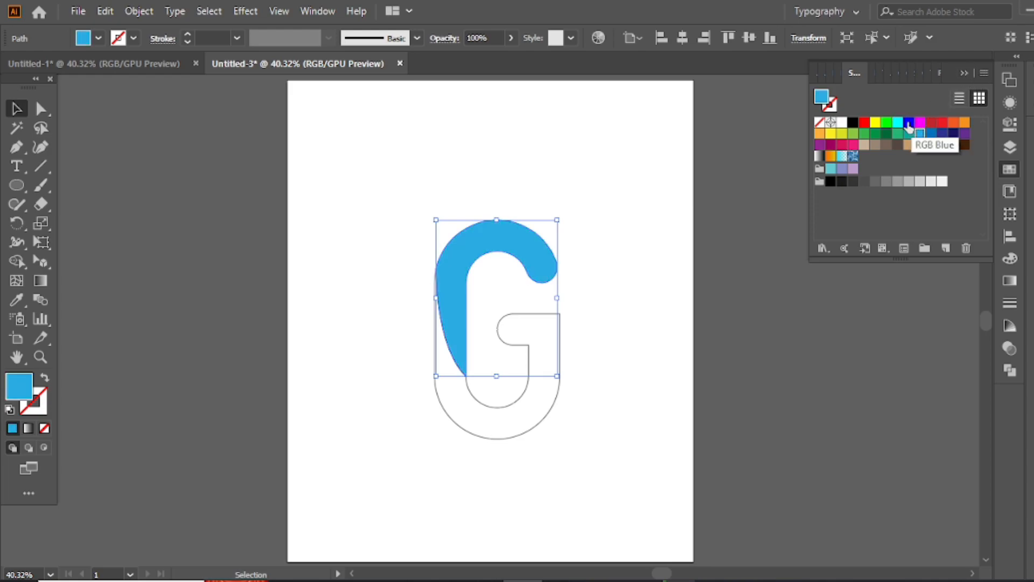
{"action": "left_click", "coordinate": [909, 123]}
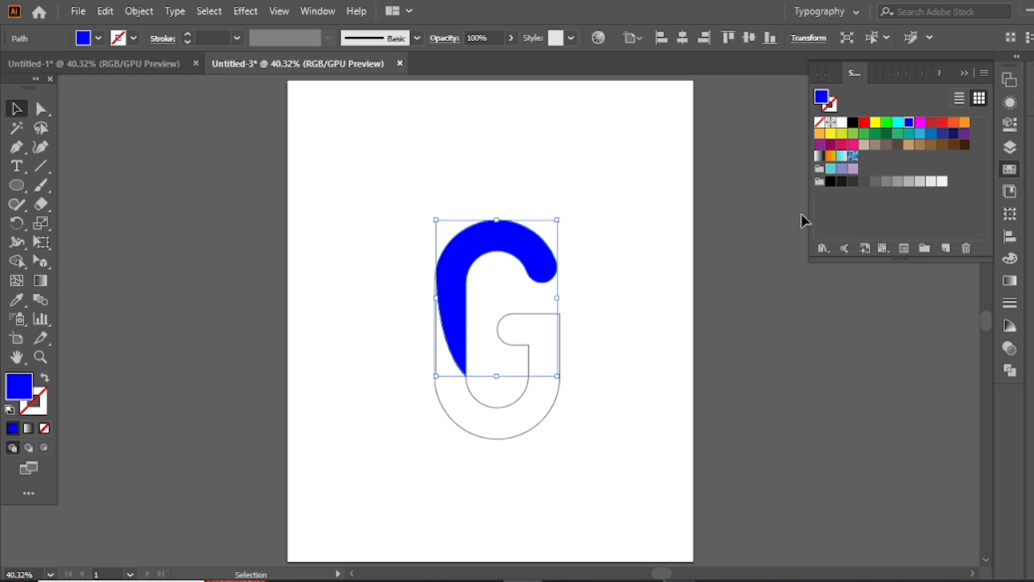
- Fill the G's lower shape with the same RGB Blue swatch
{"action": "left_click", "coordinate": [553, 409]}
{"action": "left_click", "coordinate": [909, 123]}
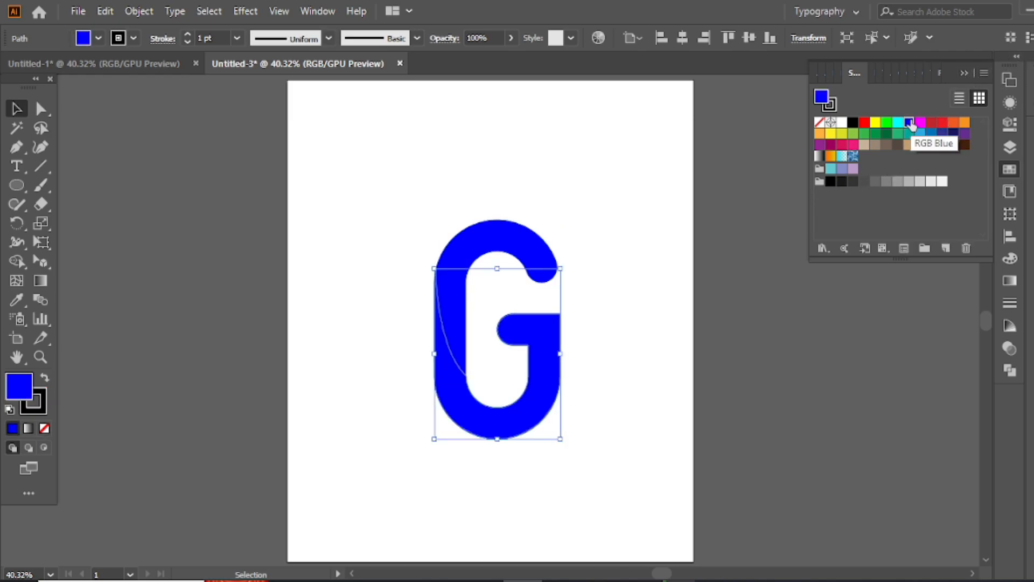
{"action": "left_click", "coordinate": [964, 73]}
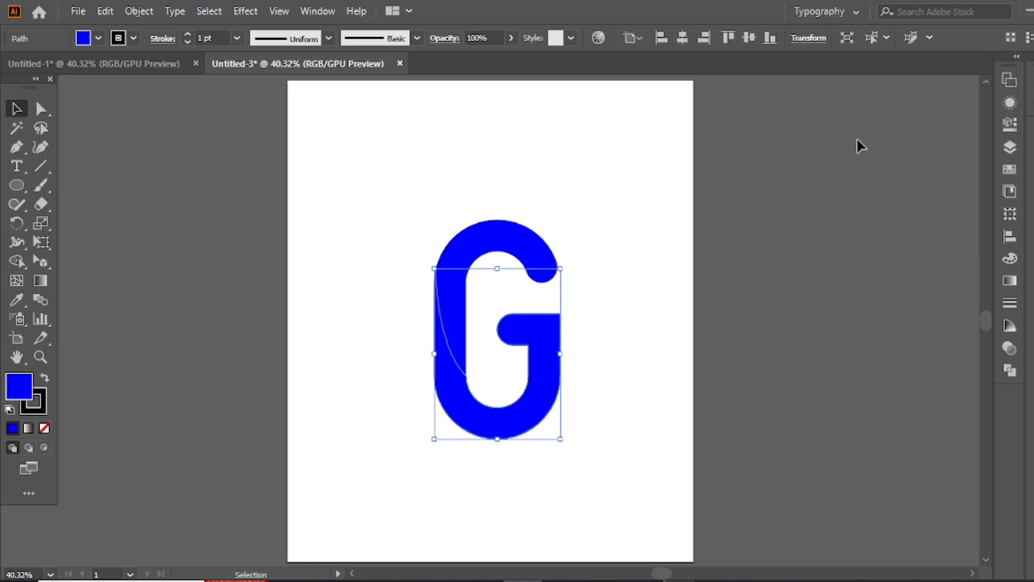
- Give the upper shape a linear gradient, replacing the white and black stops with blue ones at the two ends
{"action": "left_click", "coordinate": [545, 249]}
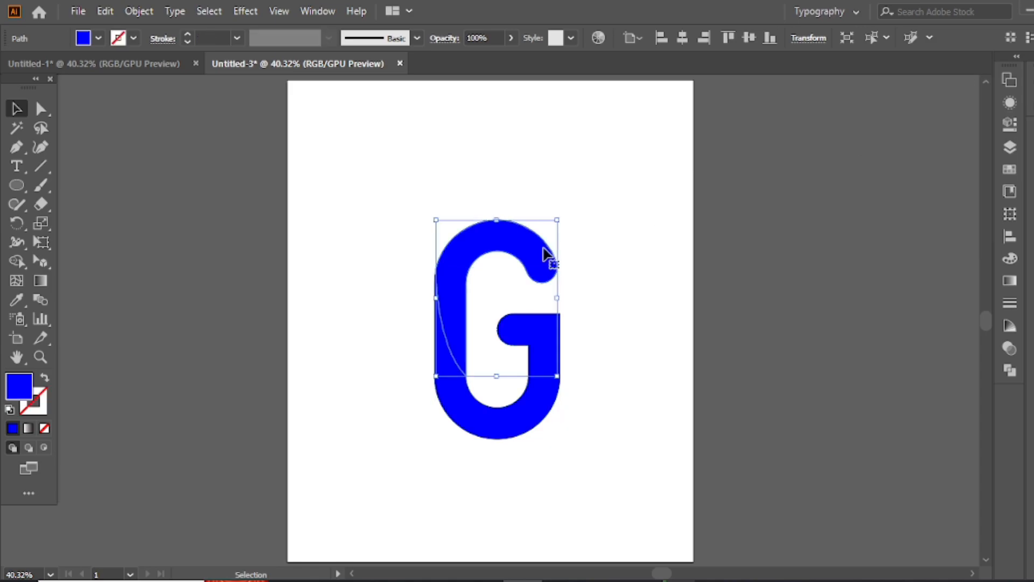
{"action": "left_click", "coordinate": [1009, 280]}
{"action": "left_click_drag", "start_coordinate": [821, 129], "coordinate": [902, 206]}
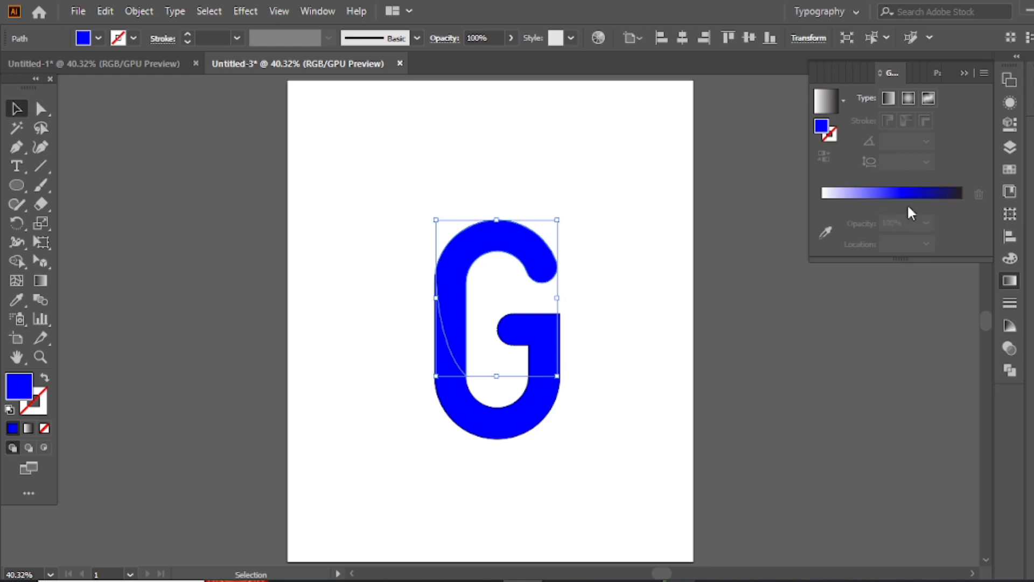
{"action": "left_click_drag", "start_coordinate": [822, 222], "coordinate": [837, 278]}
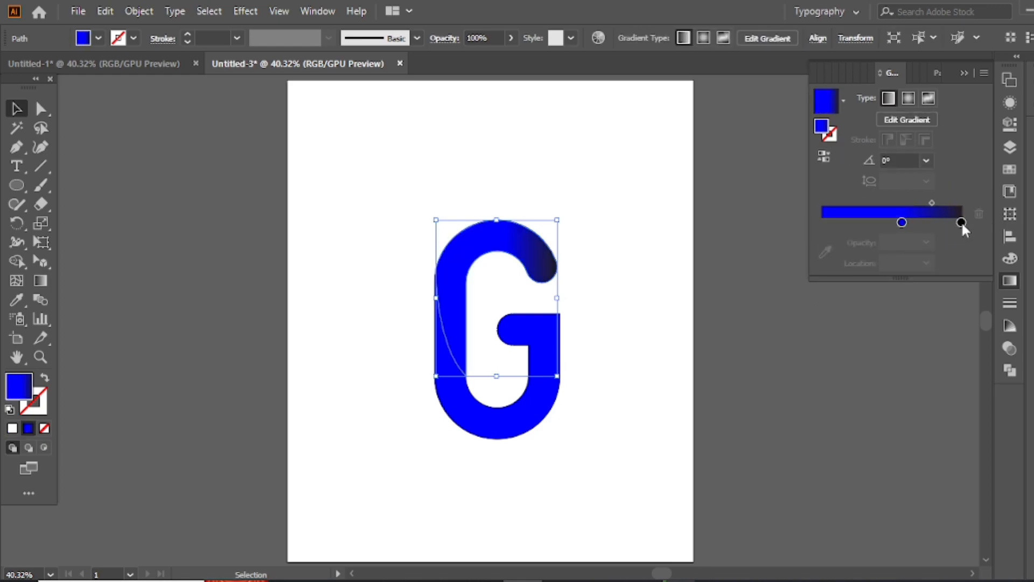
{"action": "left_click", "coordinate": [928, 224]}
{"action": "left_click_drag", "start_coordinate": [962, 223], "coordinate": [959, 256]}
{"action": "left_click_drag", "start_coordinate": [928, 223], "coordinate": [978, 225]}
{"action": "left_click_drag", "start_coordinate": [903, 223], "coordinate": [772, 208]}
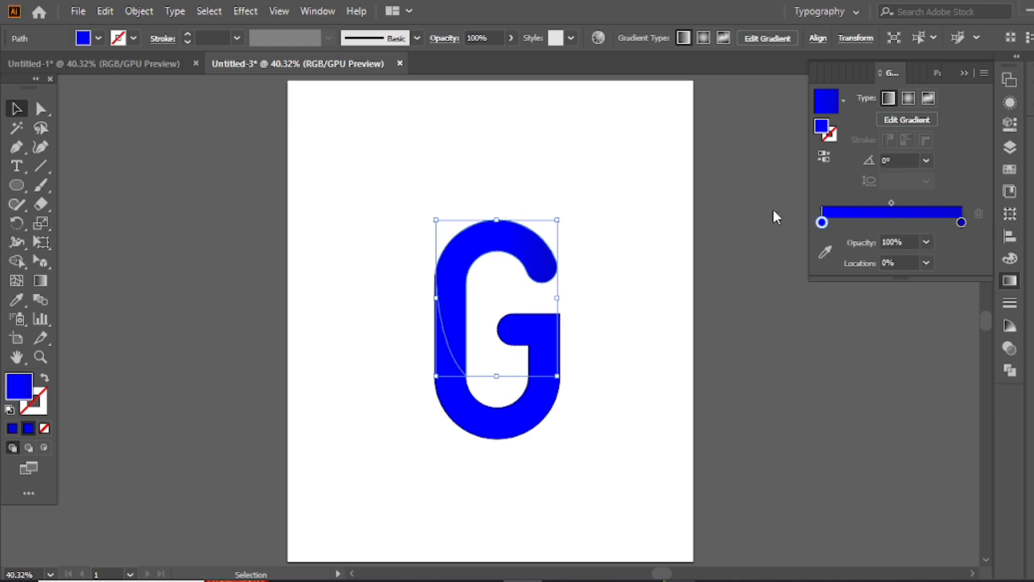
- Add cyan to the upper shape's gradient, placing it near the middle between blue stops at 0% and 100%
{"action": "left_click", "coordinate": [962, 223]}
{"action": "double_click", "coordinate": [961, 222]}
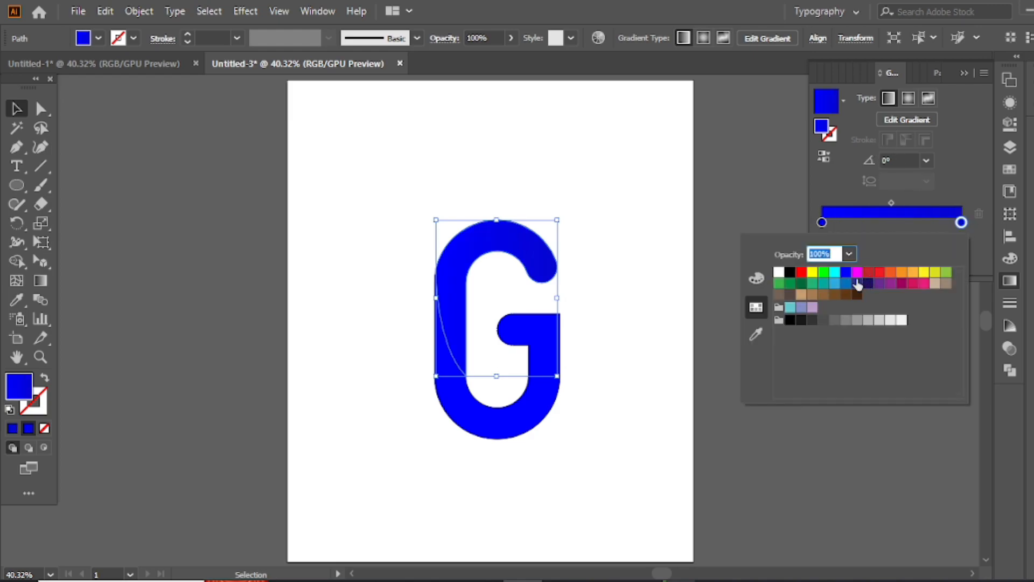
{"action": "left_click", "coordinate": [835, 273]}
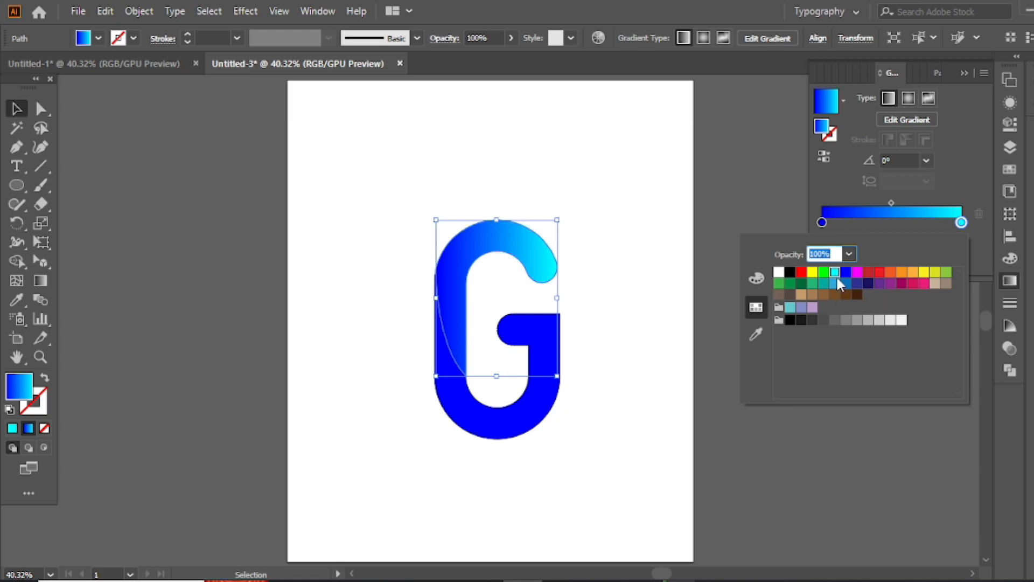
{"action": "left_click", "coordinate": [835, 283]}
{"action": "left_click", "coordinate": [835, 272]}
{"action": "left_click", "coordinate": [961, 73]}
{"action": "mouse_move", "coordinate": [961, 222]}
{"action": "left_mouse_down"}
{"action": "mouse_move", "coordinate": [889, 224]}
{"action": "mouse_move", "coordinate": [976, 228]}
{"action": "left_mouse_up"}
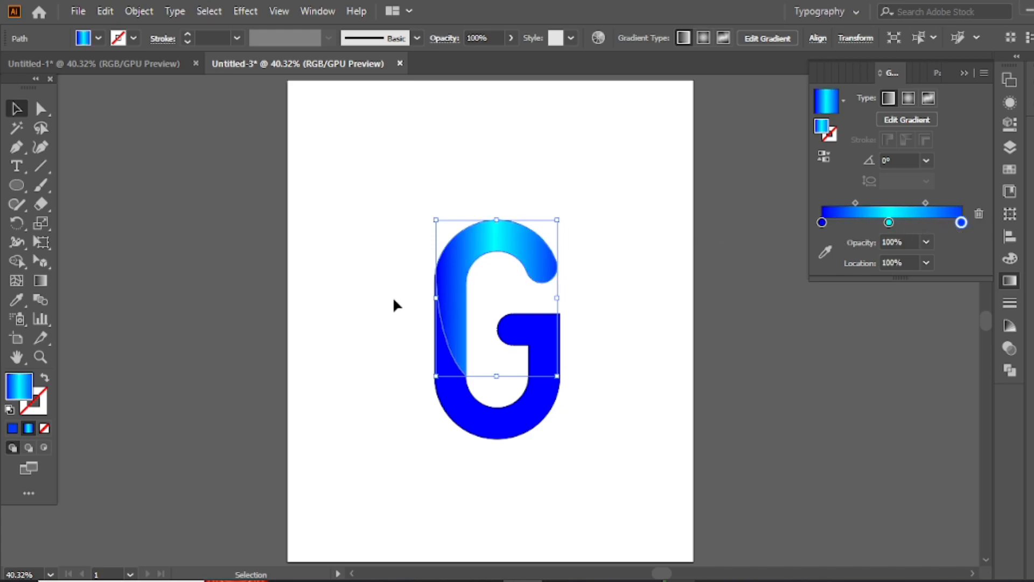
- Select the G's lower shape and apply the blue-cyan gradient to its stroke
{"action": "left_click", "coordinate": [539, 410]}
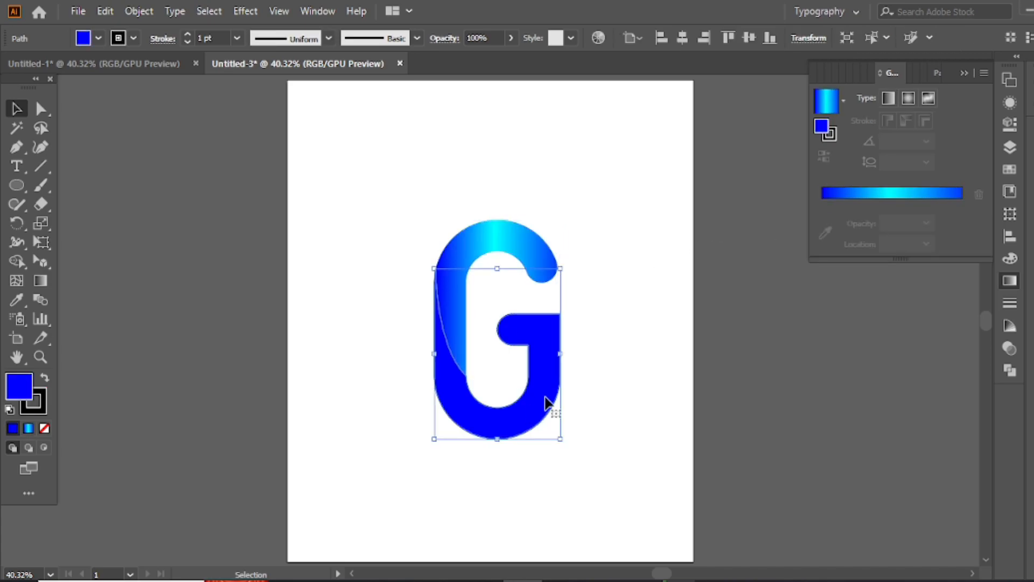
{"action": "left_click", "coordinate": [833, 133]}
{"action": "left_click", "coordinate": [898, 200]}
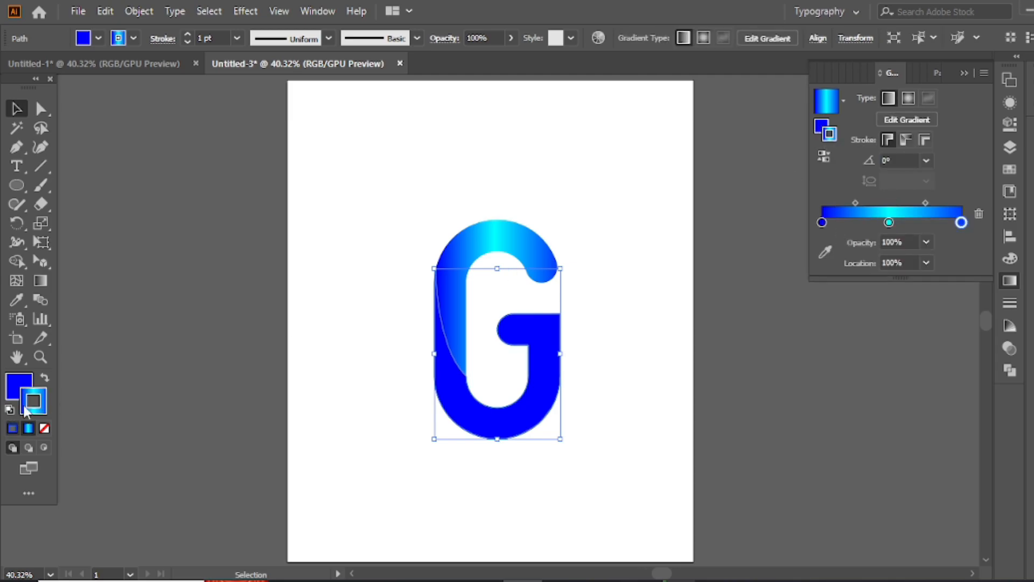
- Swap the lower shape's fill and stroke so the blue-cyan gradient fills it, and remove its stroke
{"action": "left_click", "coordinate": [44, 378]}
{"action": "left_click", "coordinate": [44, 428]}
{"action": "left_click", "coordinate": [481, 244]}
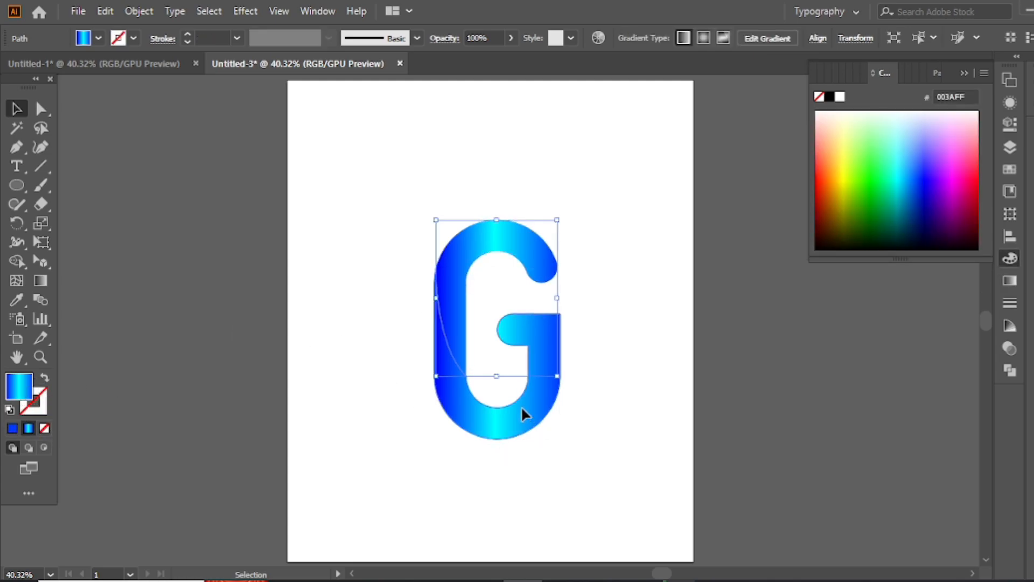
{"action": "left_click_drag", "start_coordinate": [439, 247], "coordinate": [650, 433]}
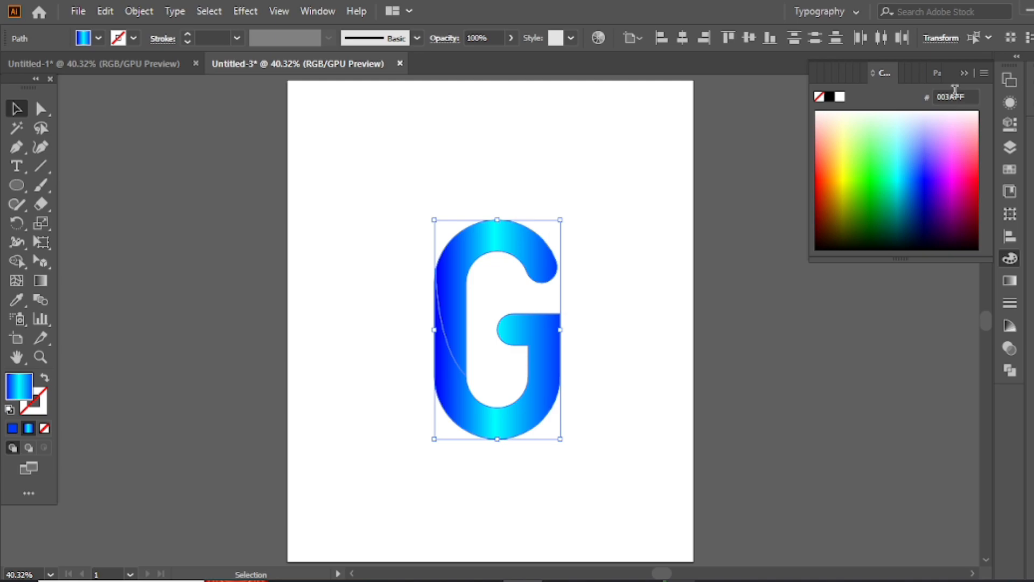
{"action": "left_click", "coordinate": [964, 74]}
{"action": "left_click", "coordinate": [726, 319]}
- Turn the lower shape's gradient vertical with the Gradient tool, placing cyan at the G's crossbar level and blue at its base
{"action": "left_click", "coordinate": [451, 401]}
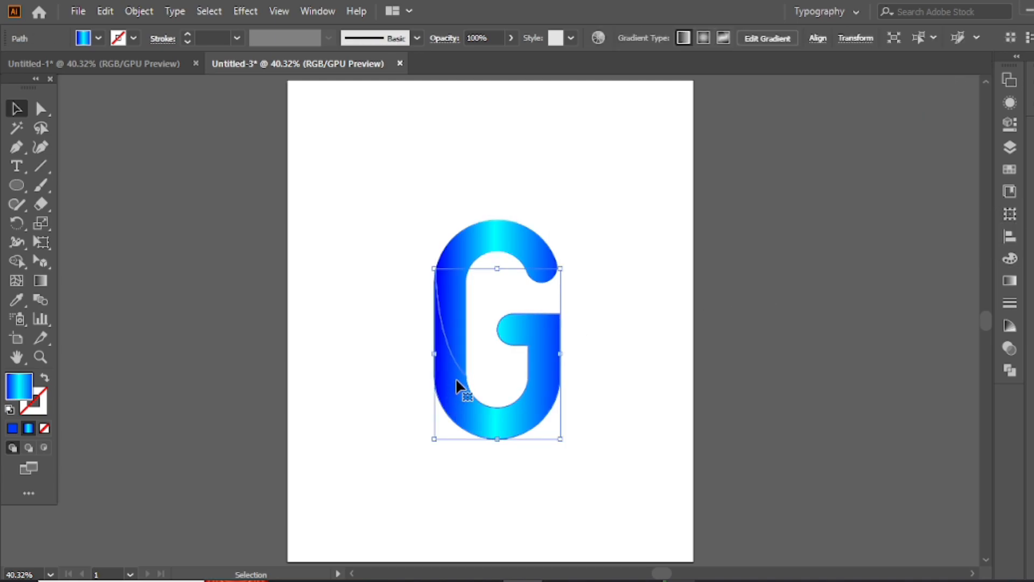
{"action": "key", "text": "g"}
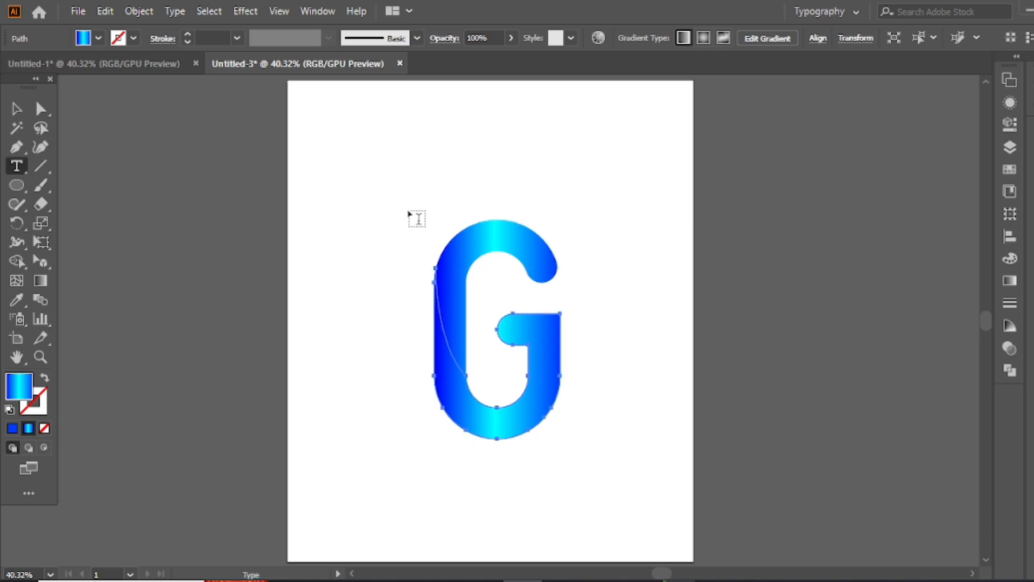
{"action": "left_click", "coordinate": [435, 354]}
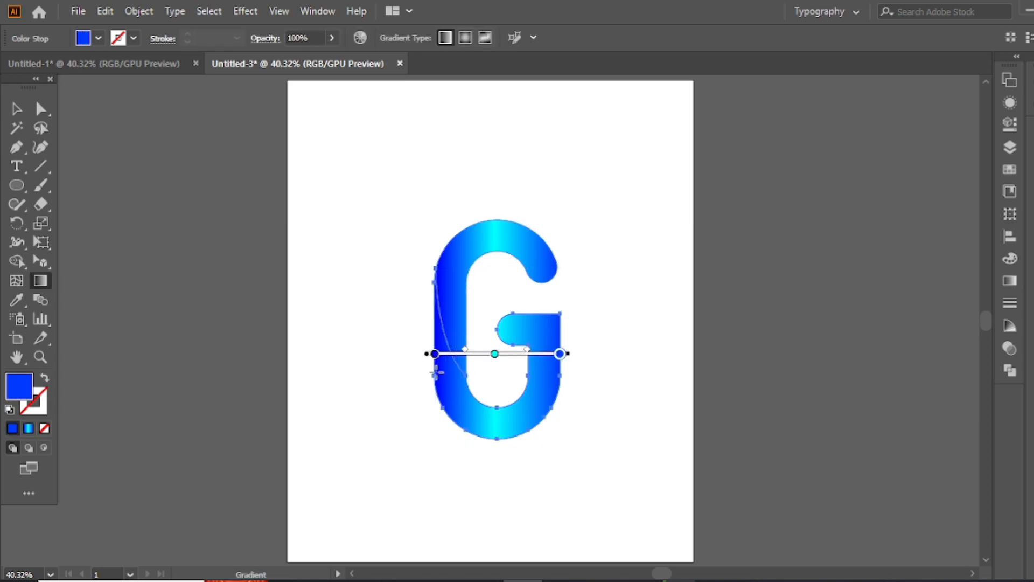
{"action": "left_click_drag", "start_coordinate": [453, 460], "coordinate": [455, 225]}
{"action": "key", "text": "v"}
- Turn the upper shape's gradient vertical with the Gradient tool, running from dark blue at the crown towards cyan below
{"action": "left_click", "coordinate": [452, 304]}
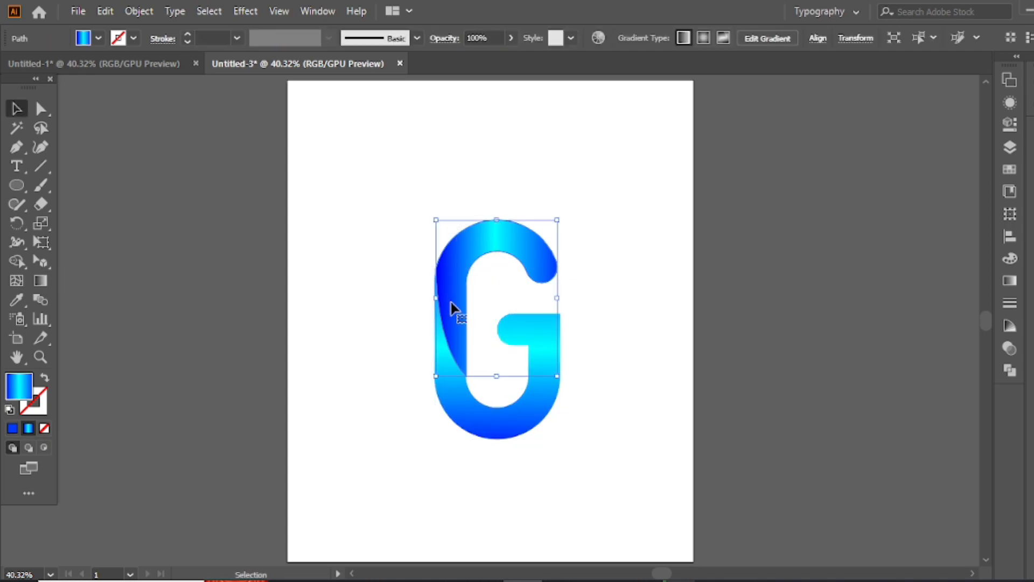
{"action": "key", "text": "g"}
{"action": "left_click_drag", "start_coordinate": [463, 371], "coordinate": [484, 126]}
{"action": "mouse_move", "coordinate": [434, 231]}
{"action": "left_mouse_down"}
{"action": "mouse_move", "coordinate": [480, 461]}
{"action": "mouse_move", "coordinate": [464, 509]}
{"action": "left_mouse_up"}
{"action": "key", "text": "v"}
{"action": "left_click", "coordinate": [599, 226]}
- Select both shapes of the G and scale them up slightly together about their centre
{"action": "left_click_drag", "start_coordinate": [561, 173], "coordinate": [390, 454]}
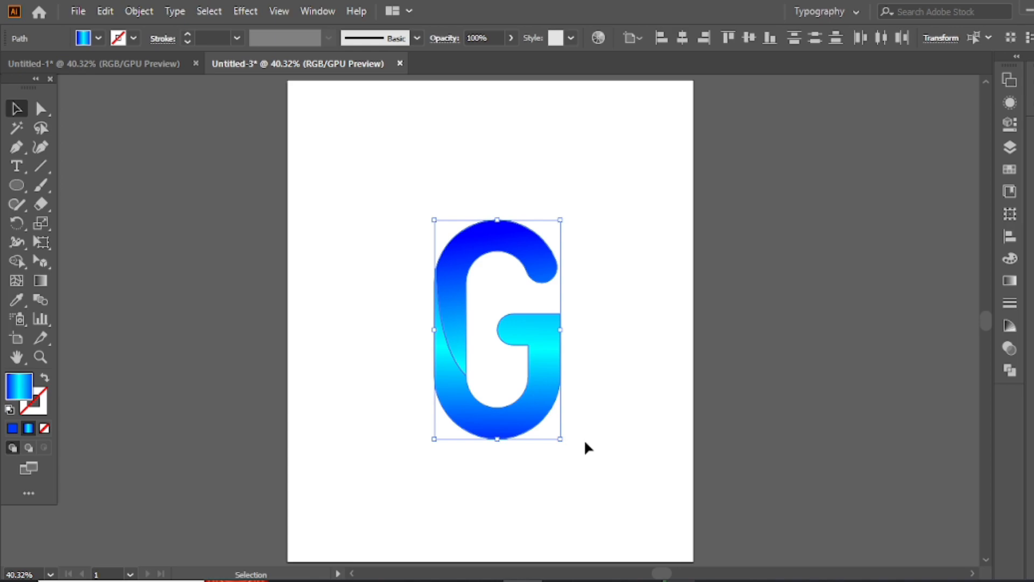
{"action": "left_click_drag", "start_coordinate": [564, 439], "coordinate": [584, 462]}
{"action": "left_click", "coordinate": [590, 428]}
- Redraw the upper shape's gradient on a steep diagonal from dark blue above its crown towards the G's lower curve
{"action": "left_click", "coordinate": [457, 283]}
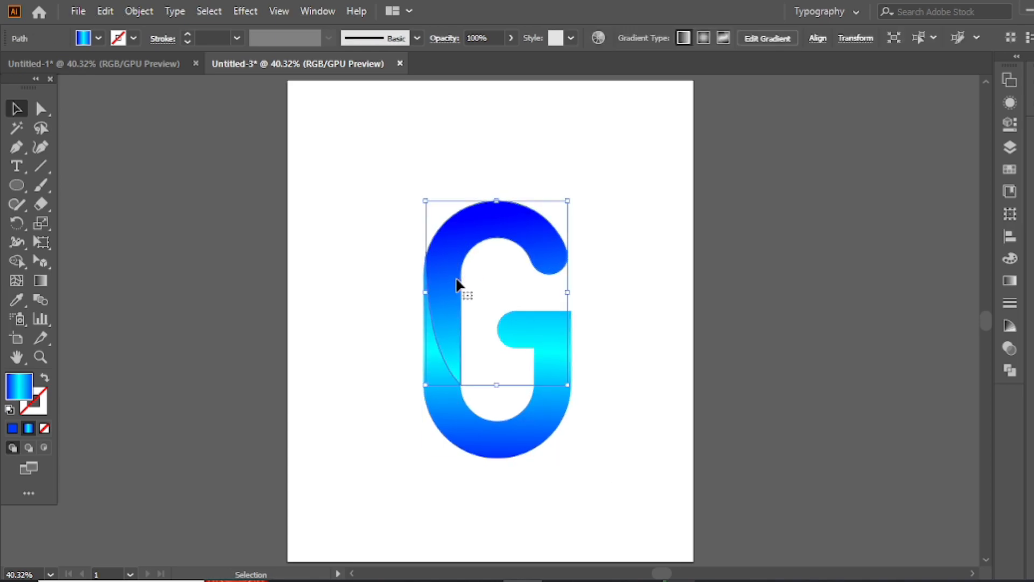
{"action": "key", "text": "g"}
{"action": "left_click_drag", "start_coordinate": [402, 204], "coordinate": [519, 460]}
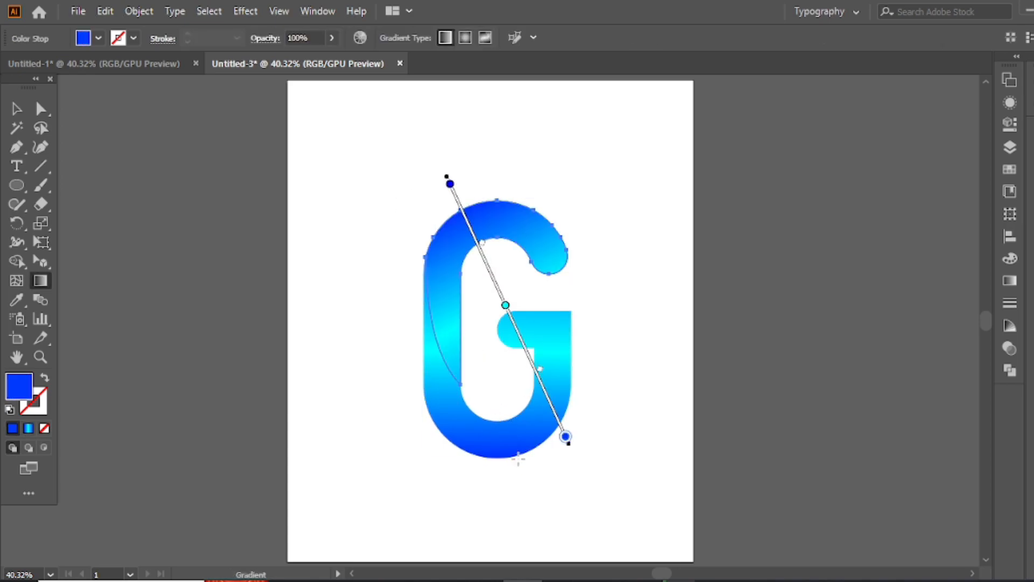
{"action": "key", "text": "v"}
{"action": "left_click", "coordinate": [591, 289]}
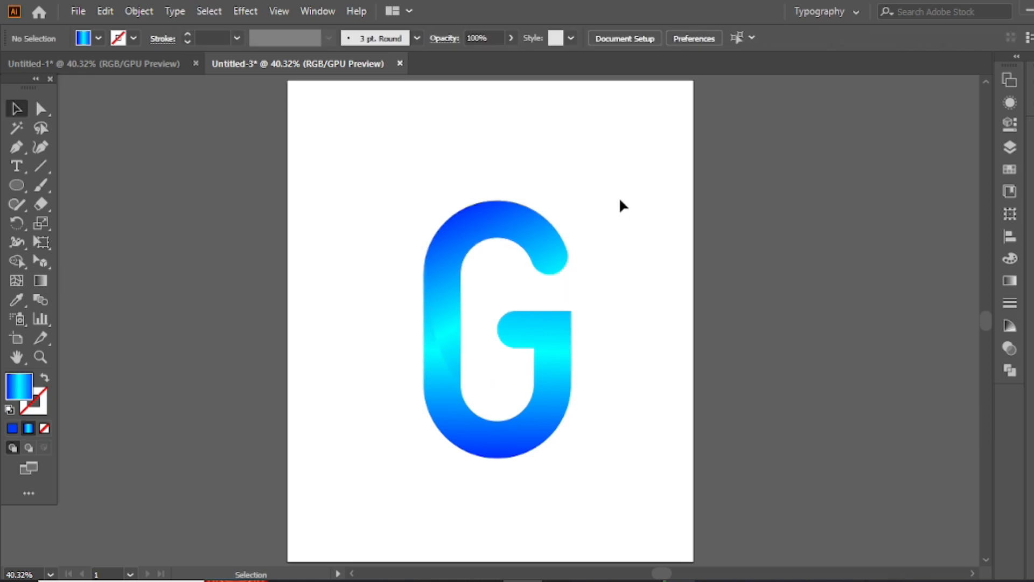
- Redraw the upper shape's gradient as a shorter diagonal, with cyan crossing the crown and dark blue at the rounded end and tail
{"action": "left_click", "coordinate": [451, 291]}
{"action": "key", "text": "g"}
{"action": "left_click_drag", "start_coordinate": [440, 294], "coordinate": [476, 333]}
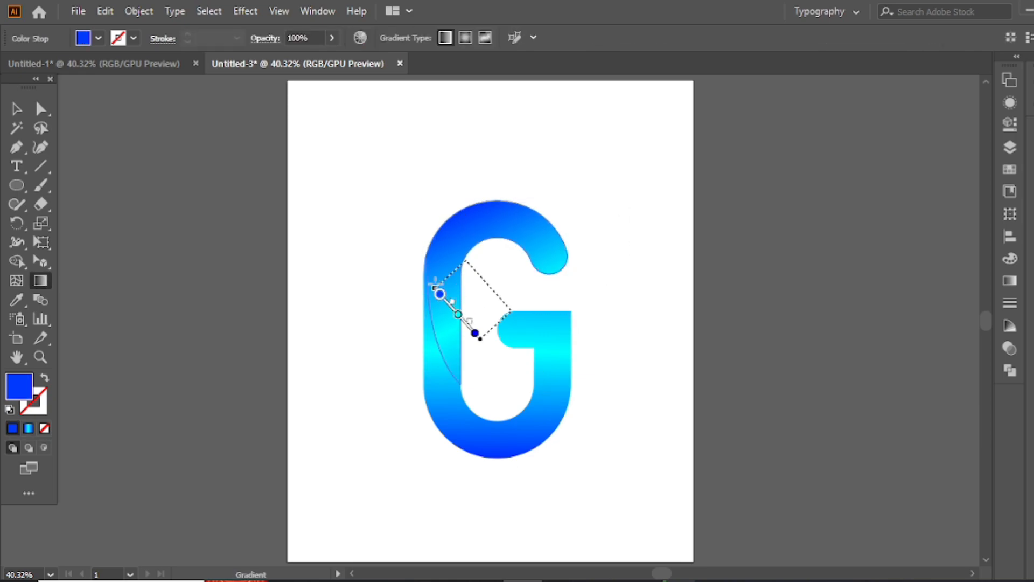
{"action": "left_click_drag", "start_coordinate": [429, 175], "coordinate": [510, 312]}
{"action": "key", "text": "v"}
{"action": "left_click", "coordinate": [646, 227]}
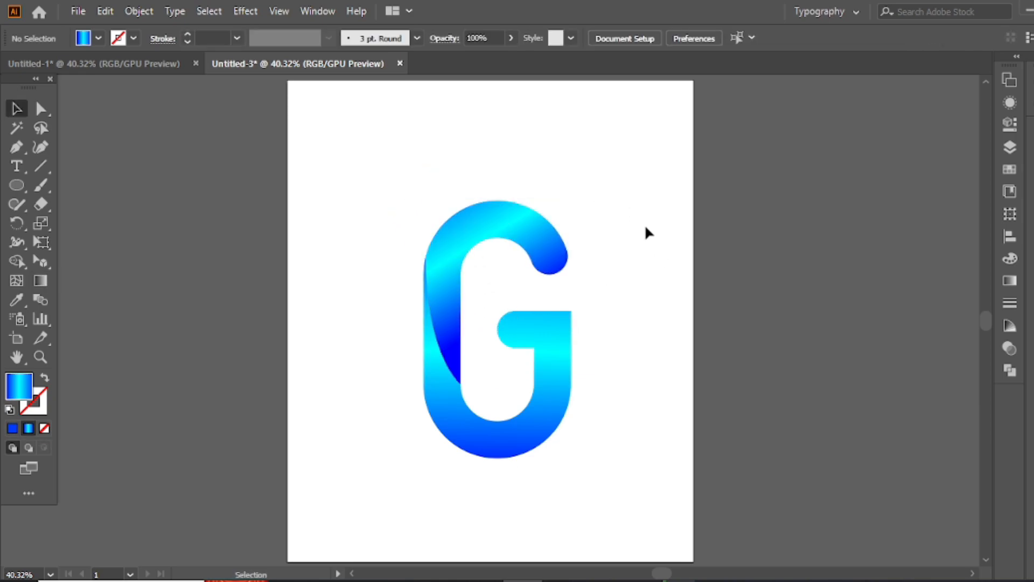